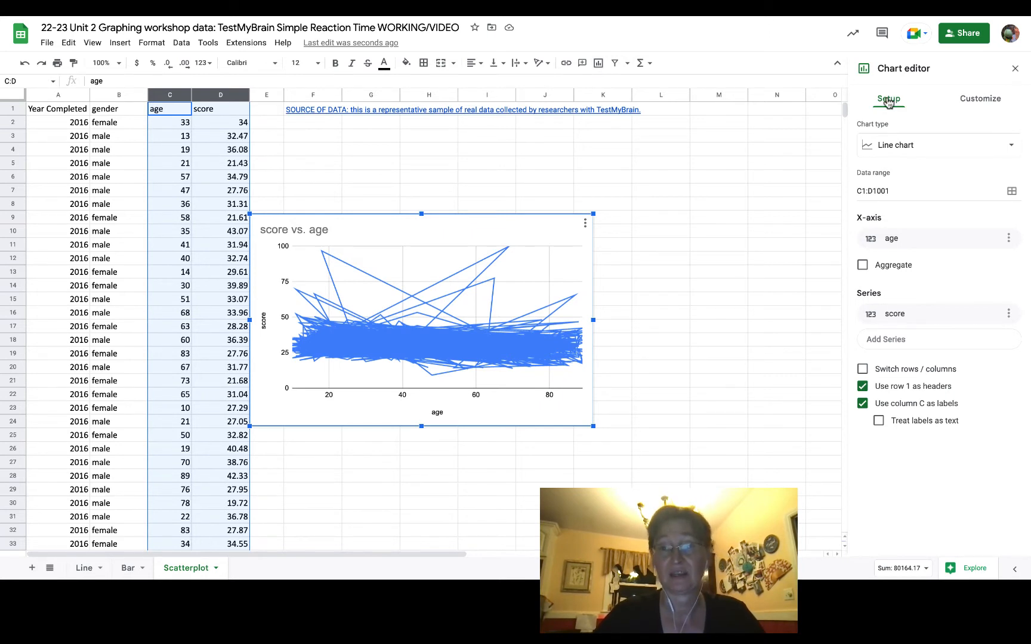
# - Change the line chart to a scatter chart and set its title to "Relationship between age and reaction time"
pyautogui.click(925, 152)
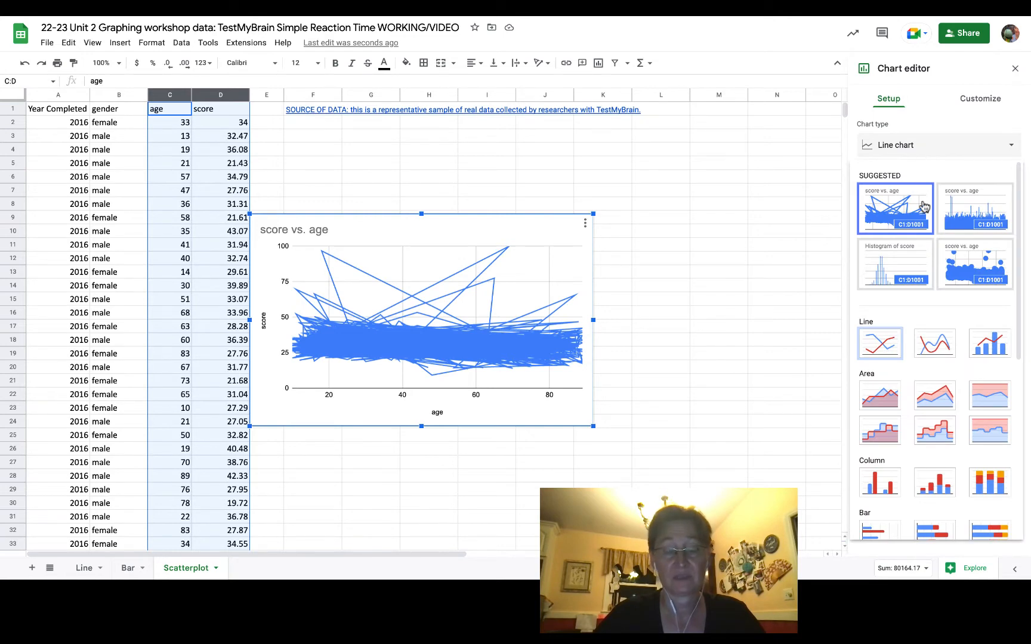
pyautogui.click(977, 261)
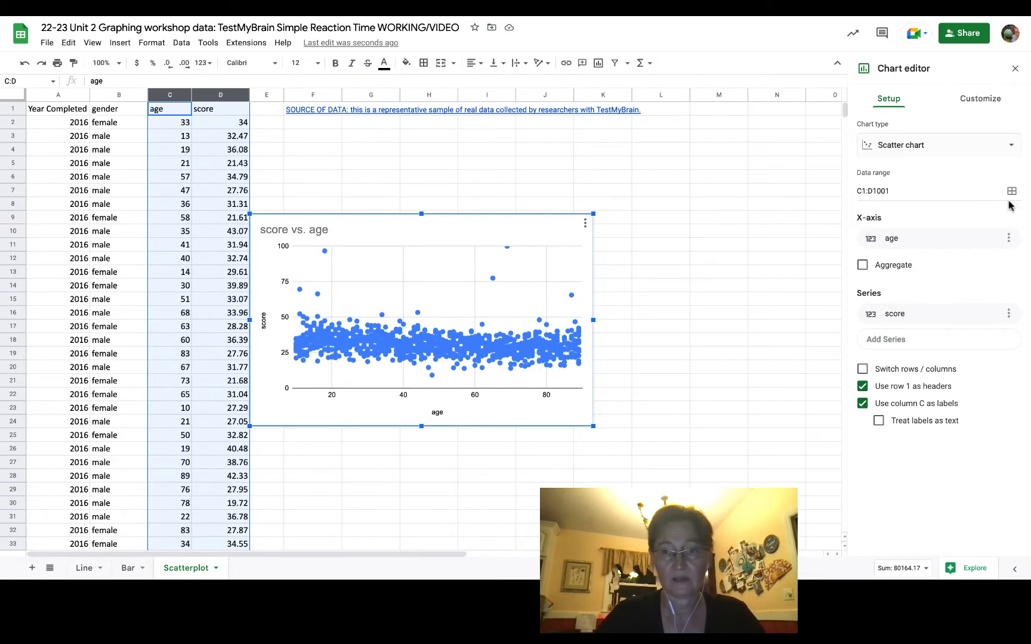
pyautogui.click(986, 104)
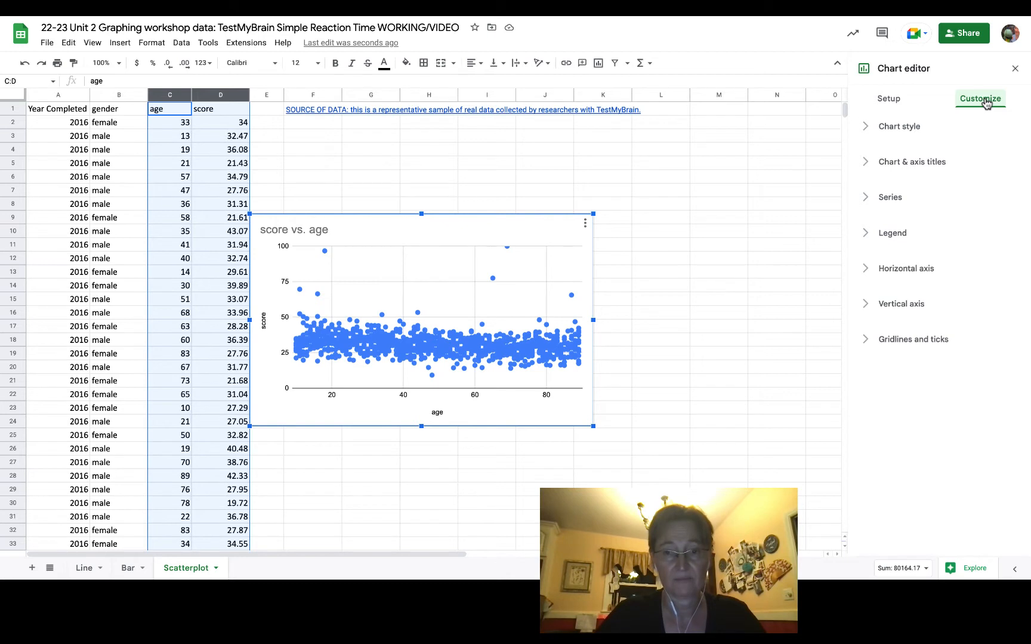
pyautogui.click(911, 169)
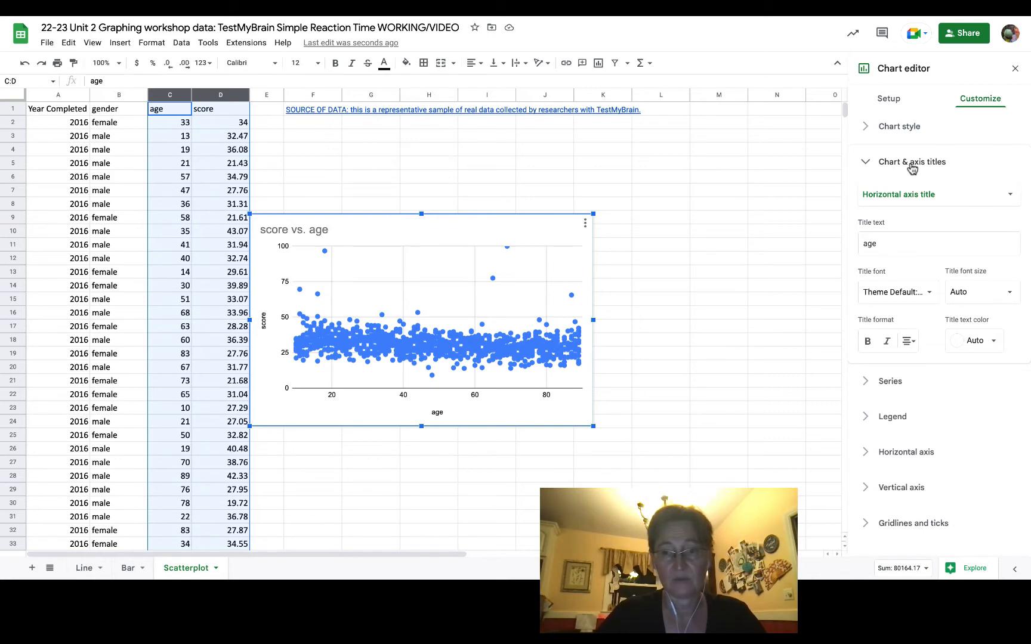
pyautogui.click(934, 197)
pyautogui.click(898, 157)
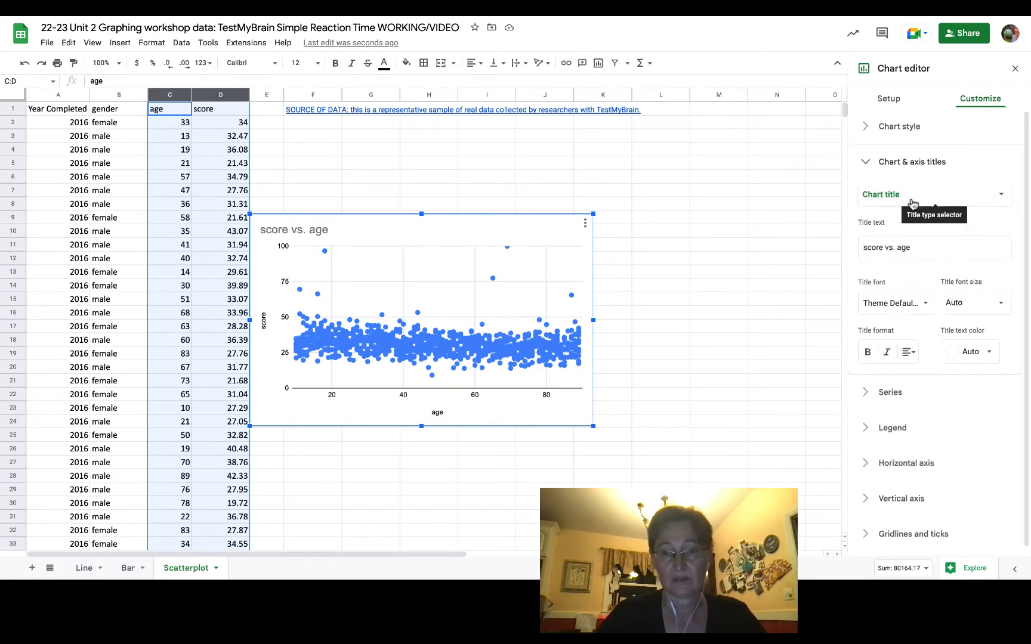
pyautogui.moveTo(915, 243); pyautogui.dragTo(789, 253)
pyautogui.write('Relationship between age and reaction time')
# - Enter the chart subtitle "Using estMyBrain ataset(=100); higher score Idicates faster reaction"
pyautogui.click(941, 197)
pyautogui.click(905, 211)
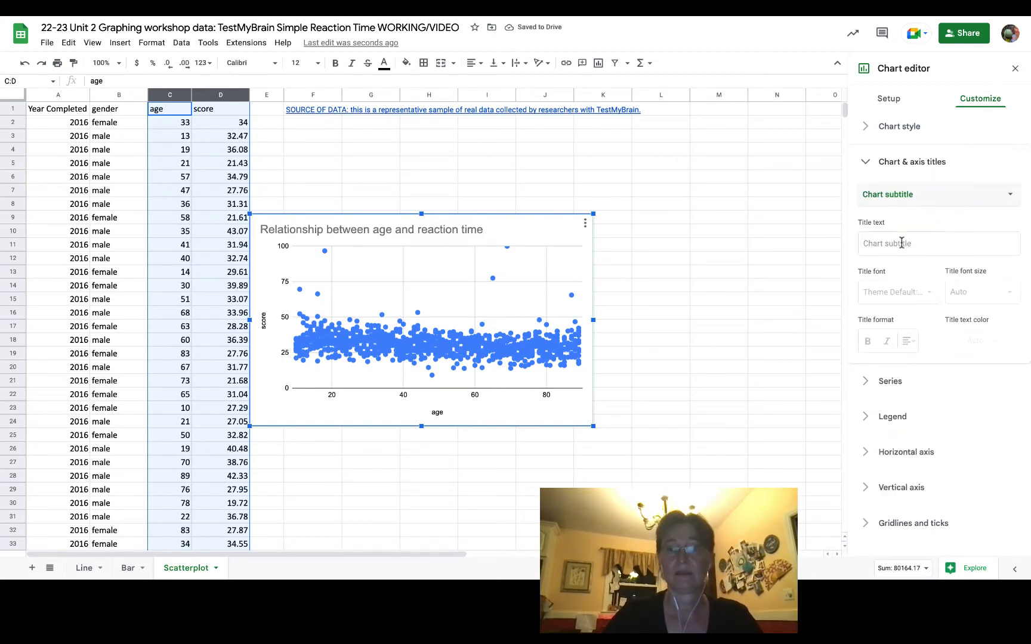
pyautogui.click(902, 242)
pyautogui.write('Using TestMyBrain  Dataset(=100)')
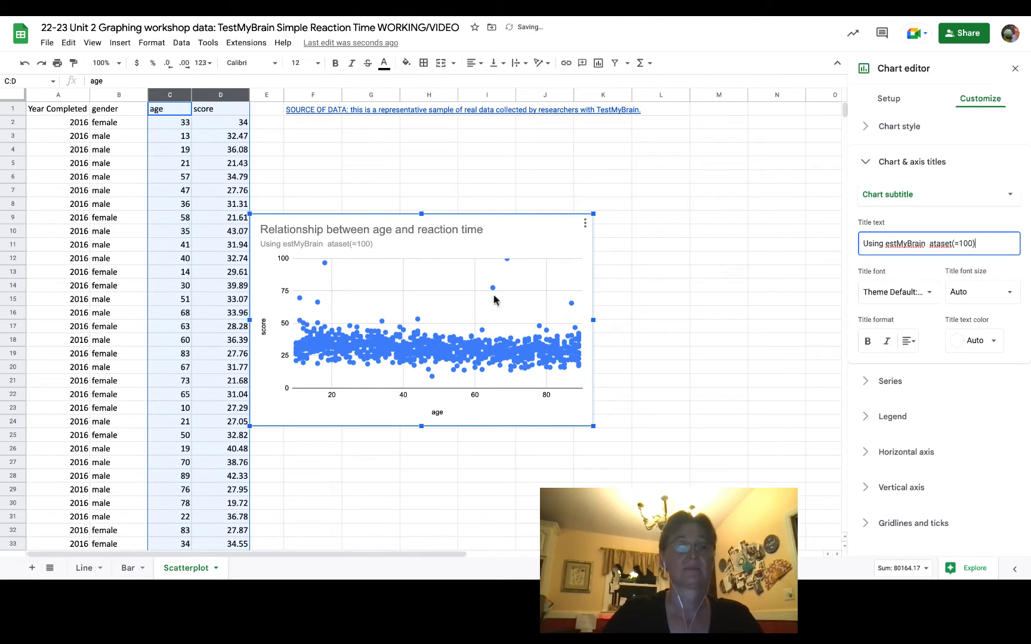
pyautogui.write('; higher score Idicates faster reaction')
# - Correct the chart subtitle to read "Using TestMyBrain Dataset( =1000); higher score indicates faster reaction"
pyautogui.doubleClick(412, 243)
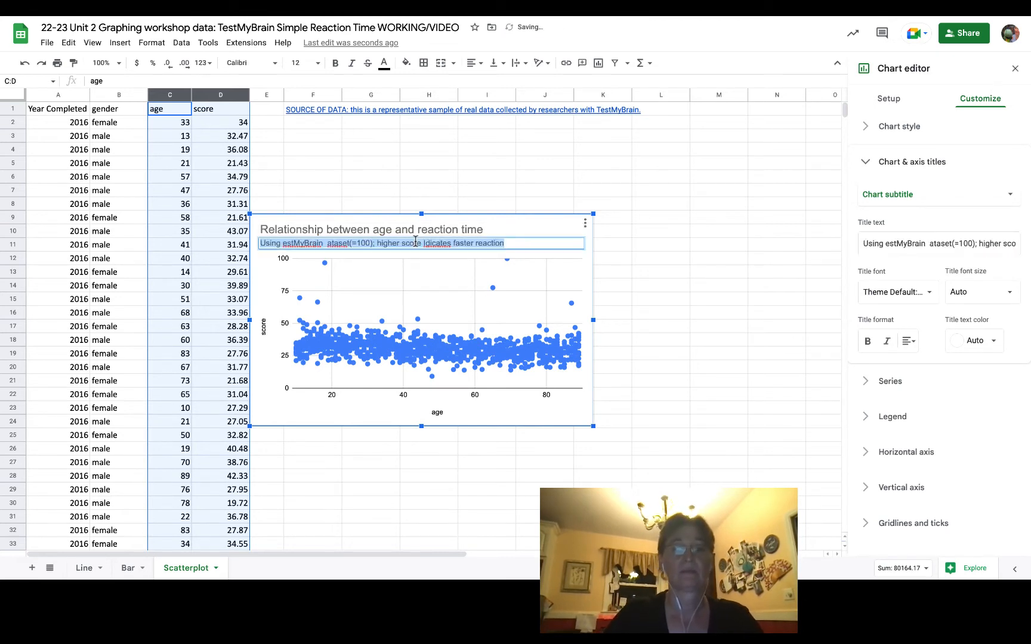
pyautogui.doubleClick(285, 243)
pyautogui.click(283, 243)
pyautogui.write('T')
pyautogui.click(332, 243)
pyautogui.write('D')
pyautogui.click(375, 243)
pyautogui.write('0')
pyautogui.doubleClick(452, 244)
pyautogui.write('indicates')
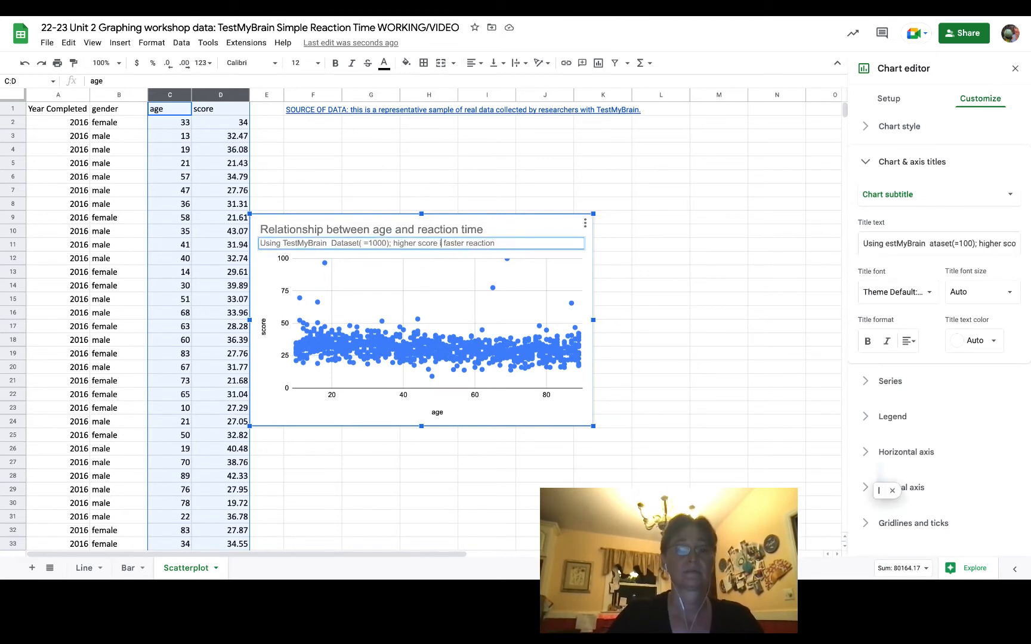
# - Set the vertical axis title to "Reaction time test score" and the horizontal axis title to "age (years)"
pyautogui.doubleClick(263, 327)
pyautogui.write('Reaction time test score')
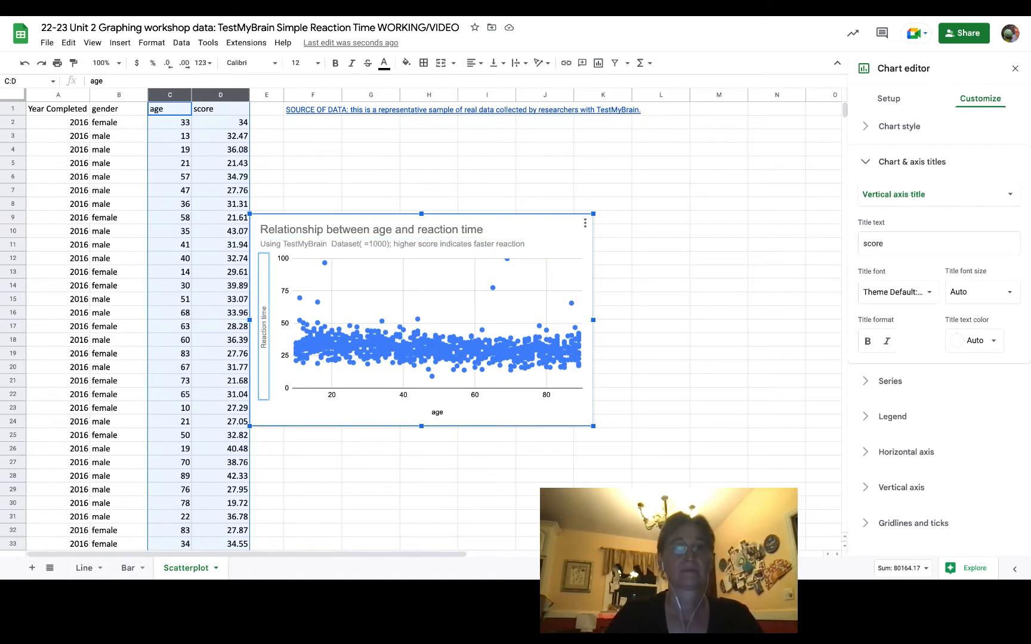
pyautogui.doubleClick(444, 413)
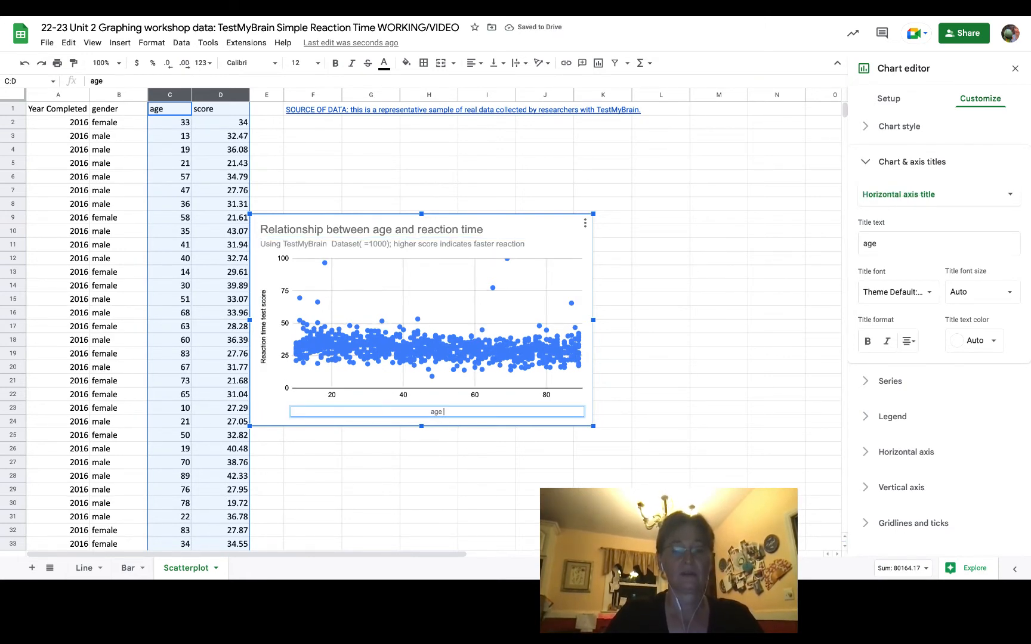
pyautogui.write('(yeats)')
pyautogui.press('BackSpace')
pyautogui.press('BackSpace')
pyautogui.press('BackSpace')
pyautogui.write('rs')
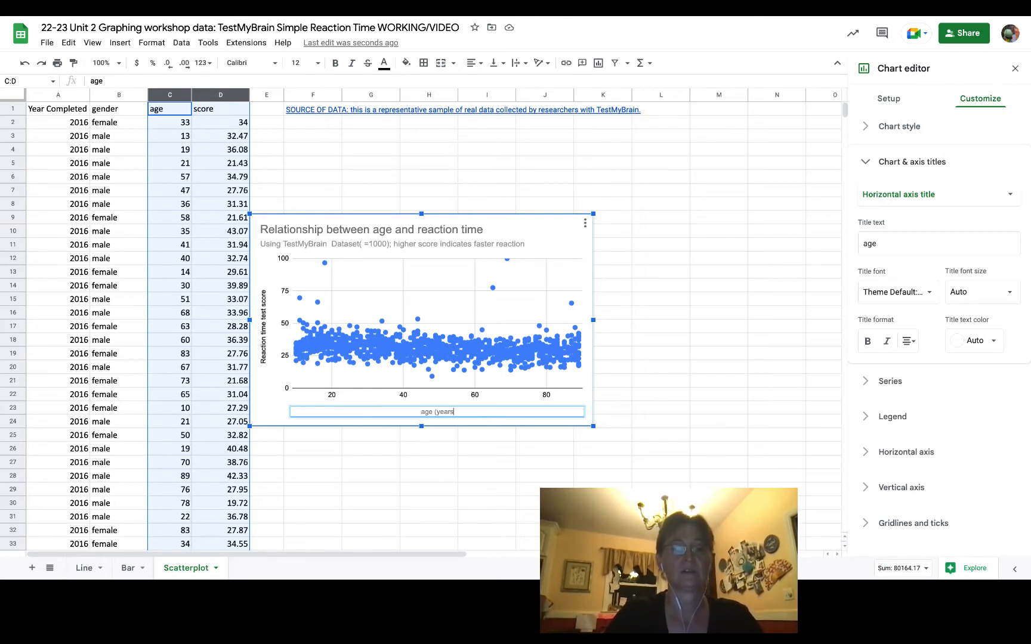
pyautogui.write(')')
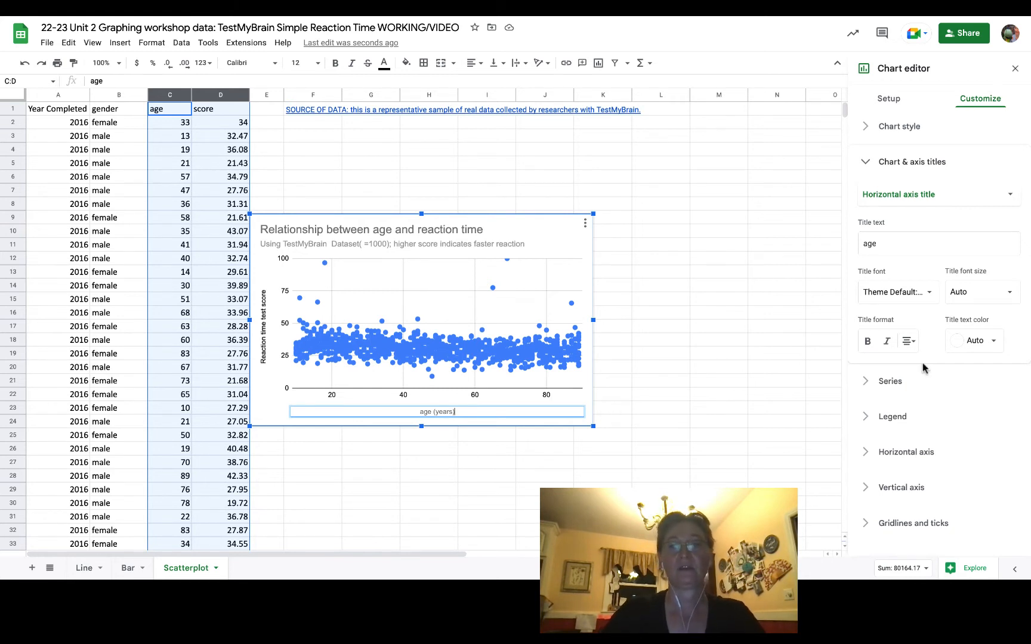
pyautogui.click(864, 163)
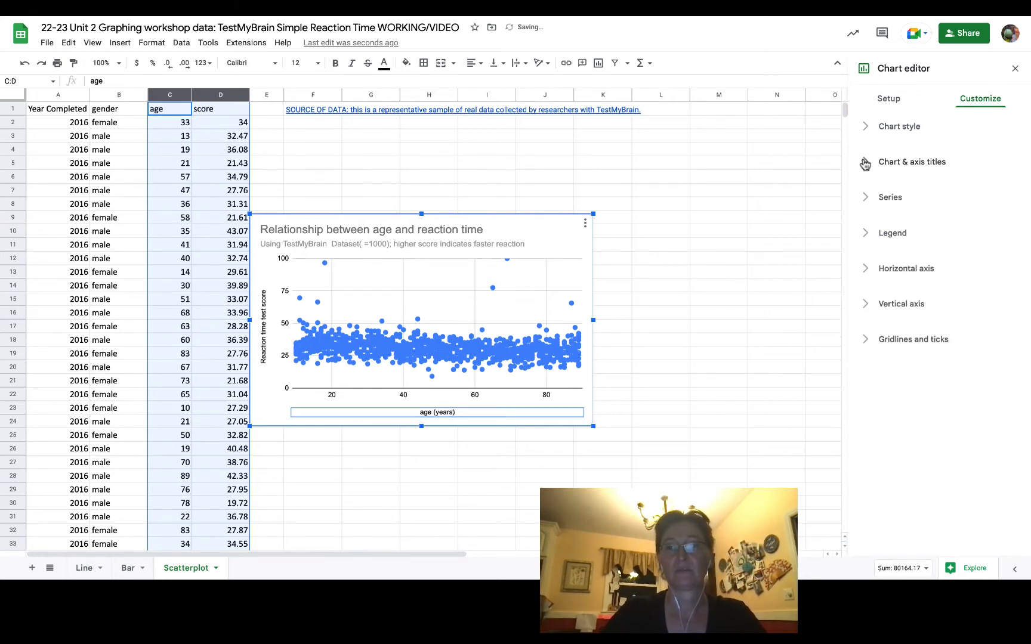
# - Set the horizontal axis gridlines to a major step of 10 and a minor step of 1
pyautogui.click(866, 340)
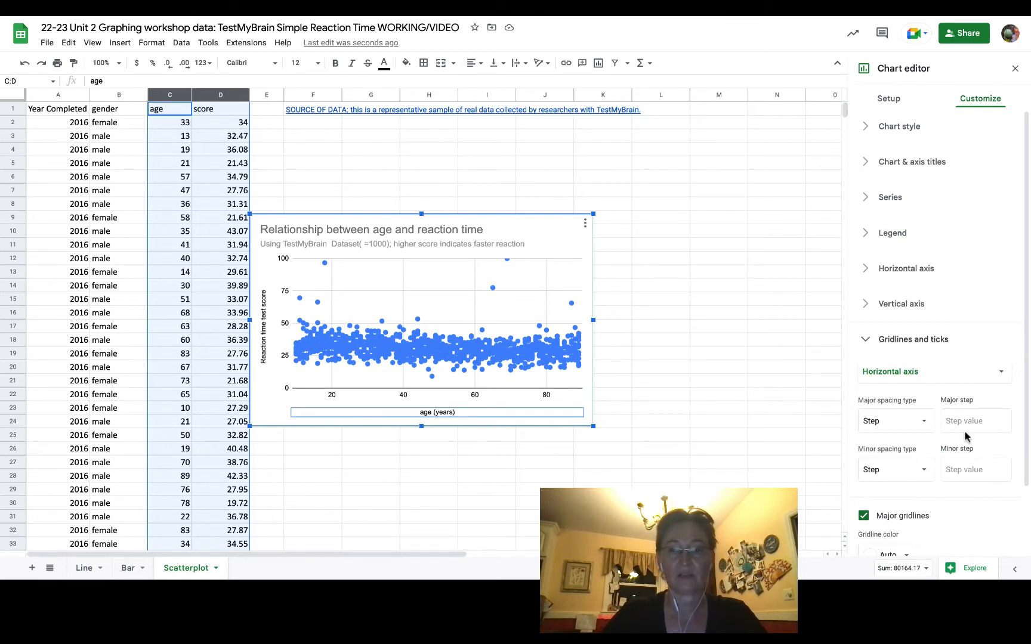
pyautogui.click(924, 421)
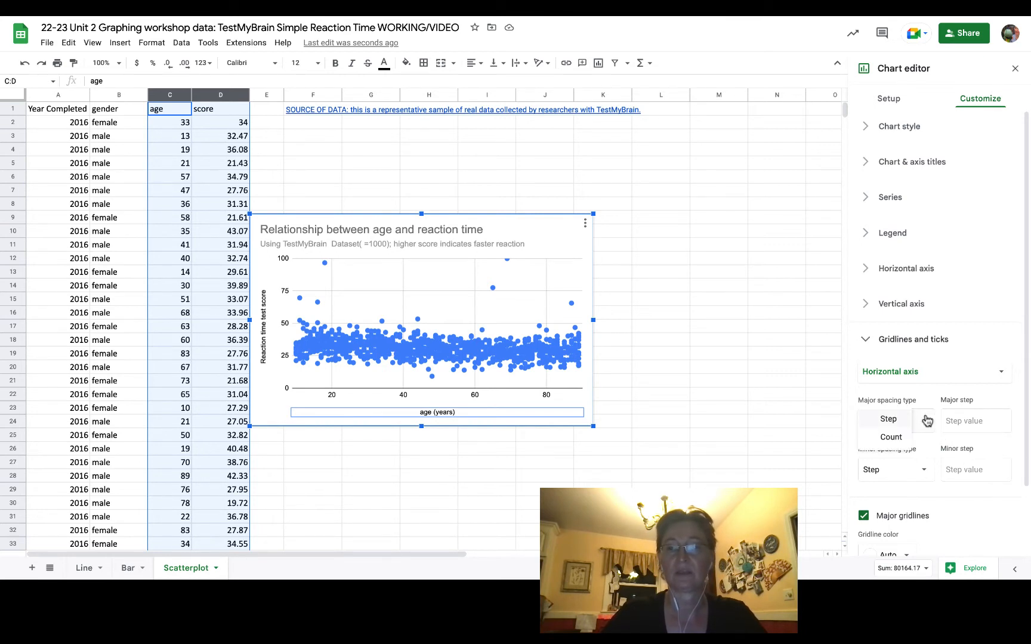
pyautogui.click(896, 420)
pyautogui.click(981, 422)
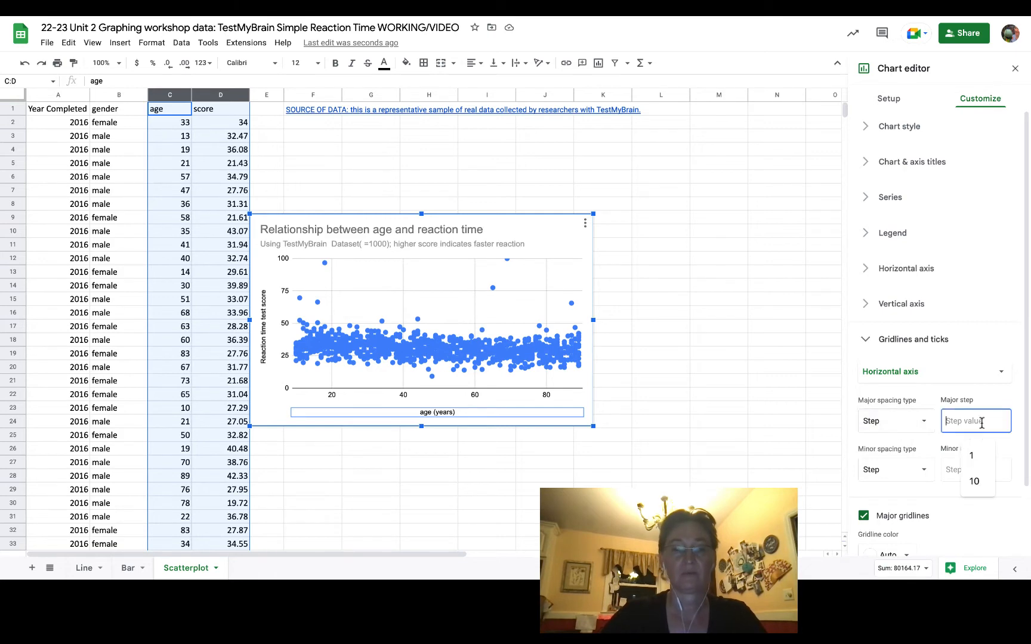
pyautogui.write('10')
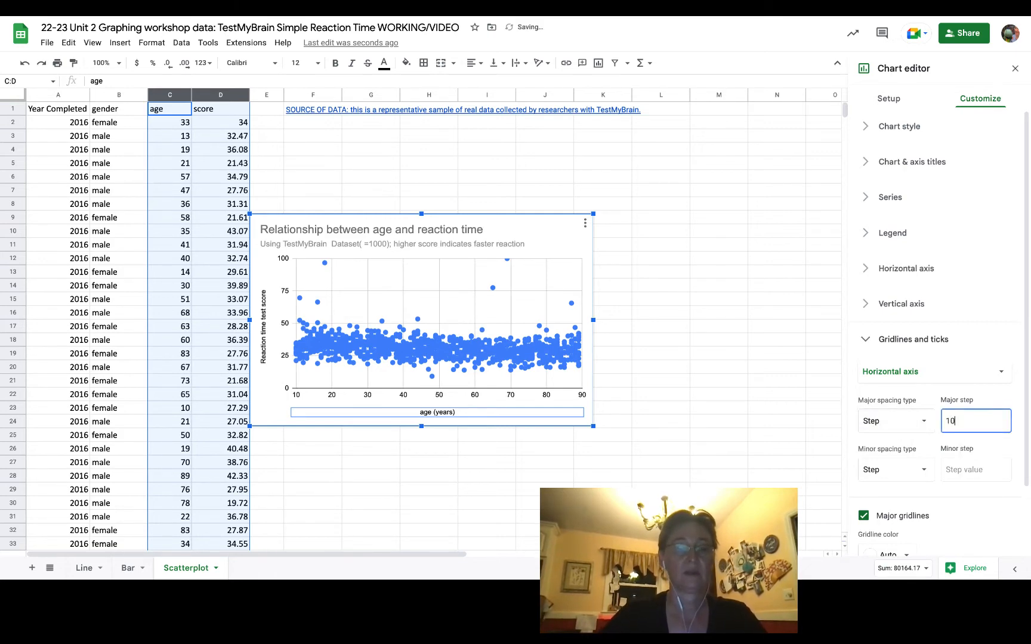
pyautogui.click(921, 470)
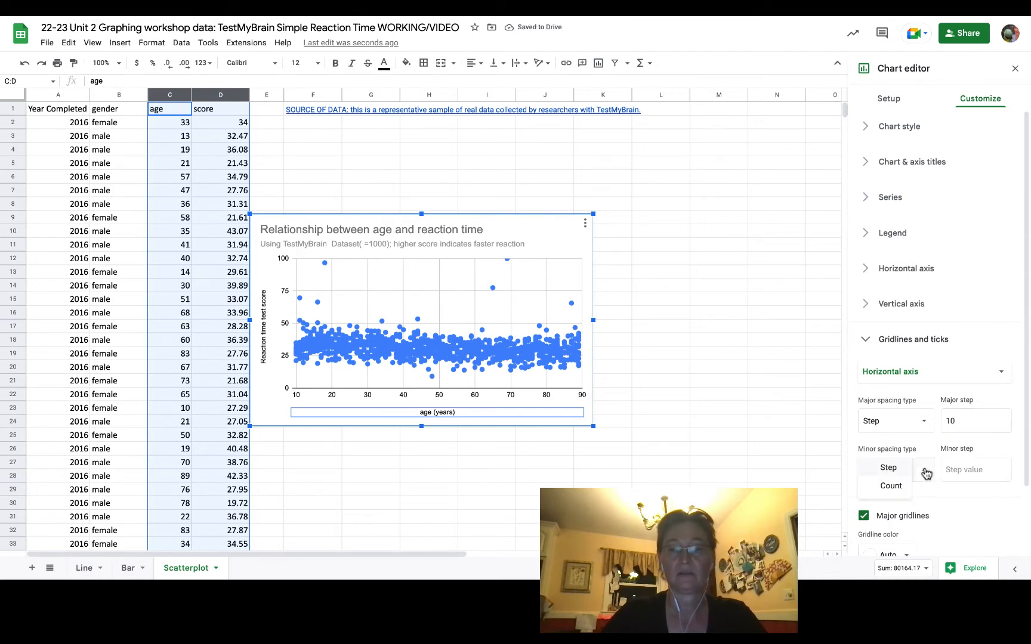
pyautogui.click(914, 469)
pyautogui.click(963, 470)
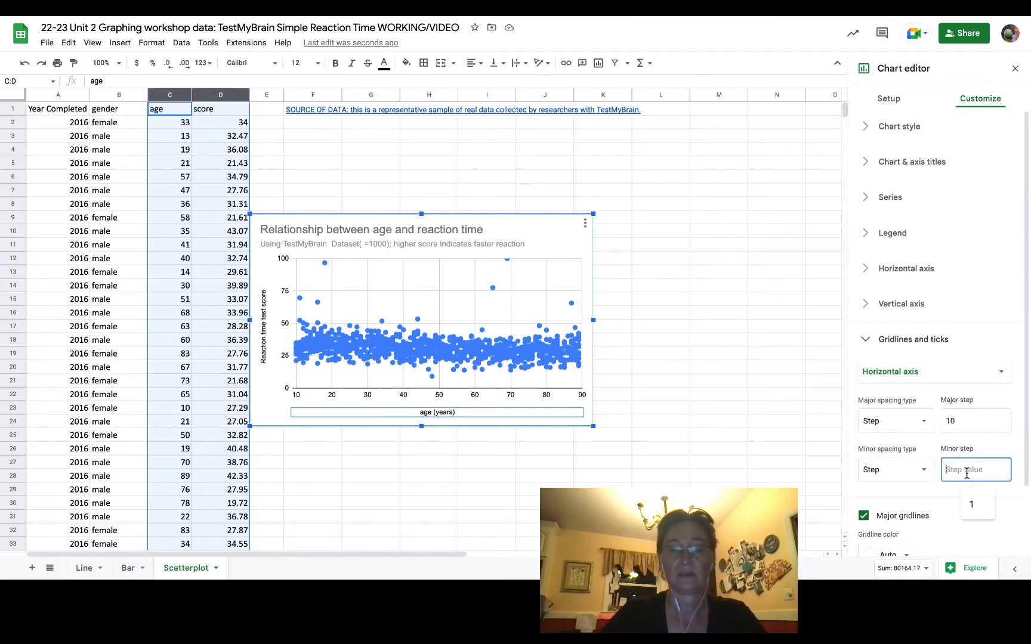
pyautogui.write('1')
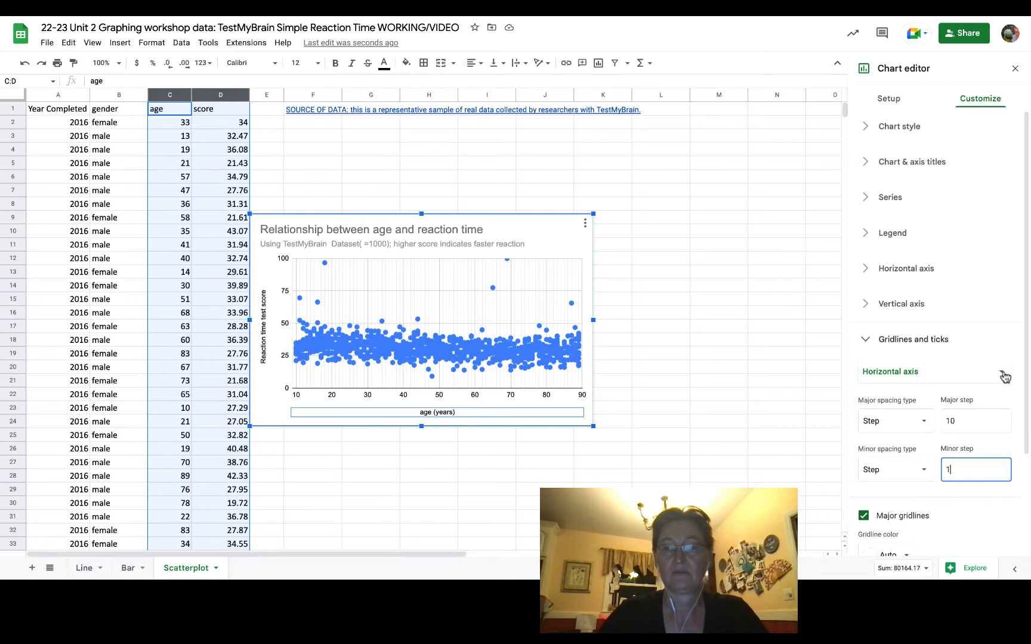
# - Set the vertical axis gridlines to step spacing with a major step of 10
pyautogui.click(1002, 373)
pyautogui.click(919, 390)
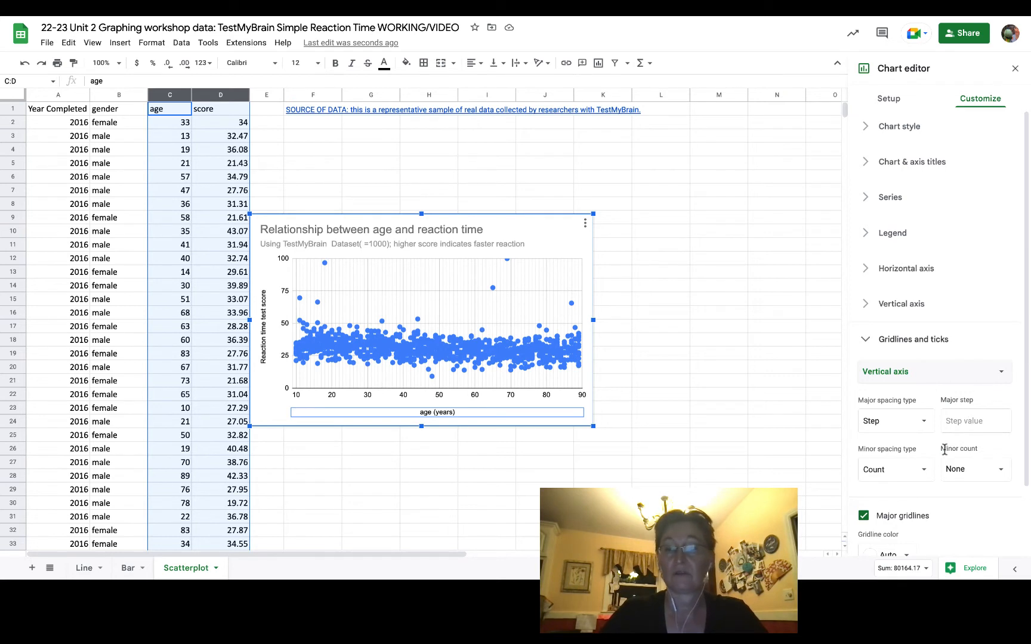
pyautogui.click(926, 424)
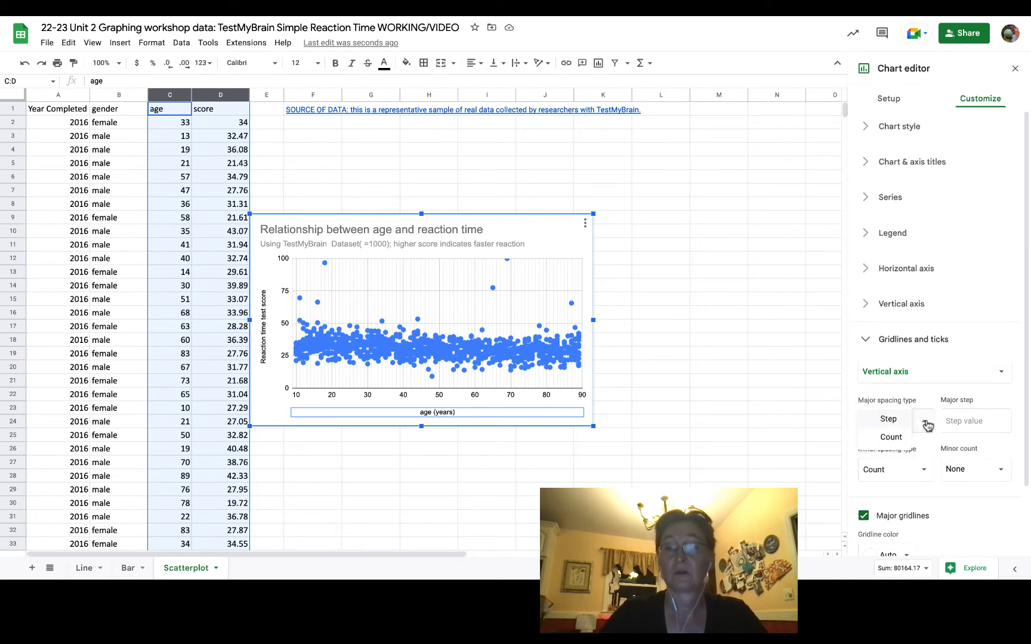
pyautogui.click(887, 421)
pyautogui.click(960, 420)
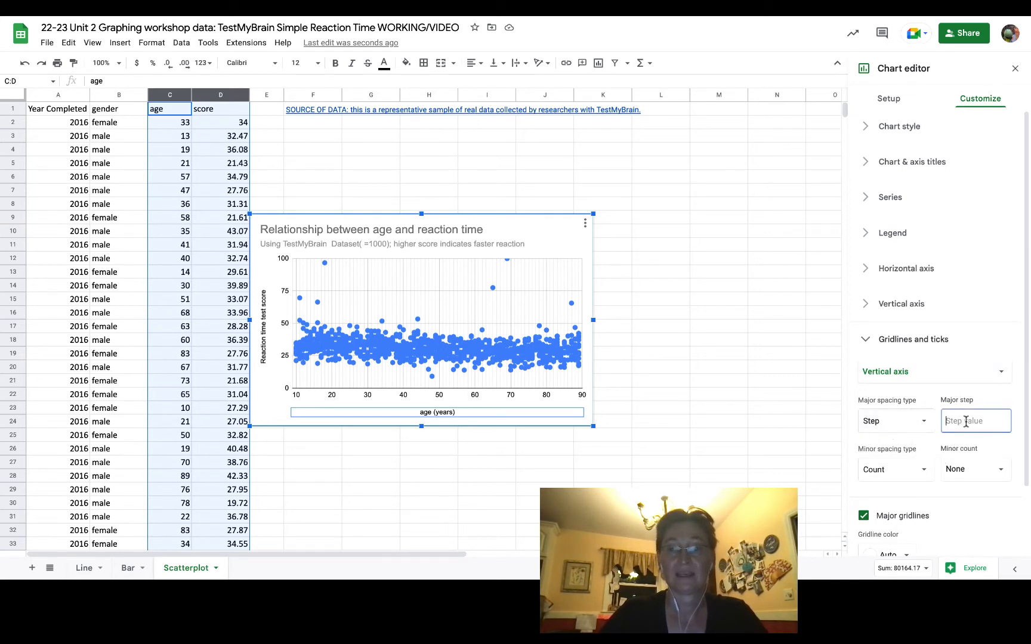
pyautogui.write('10')
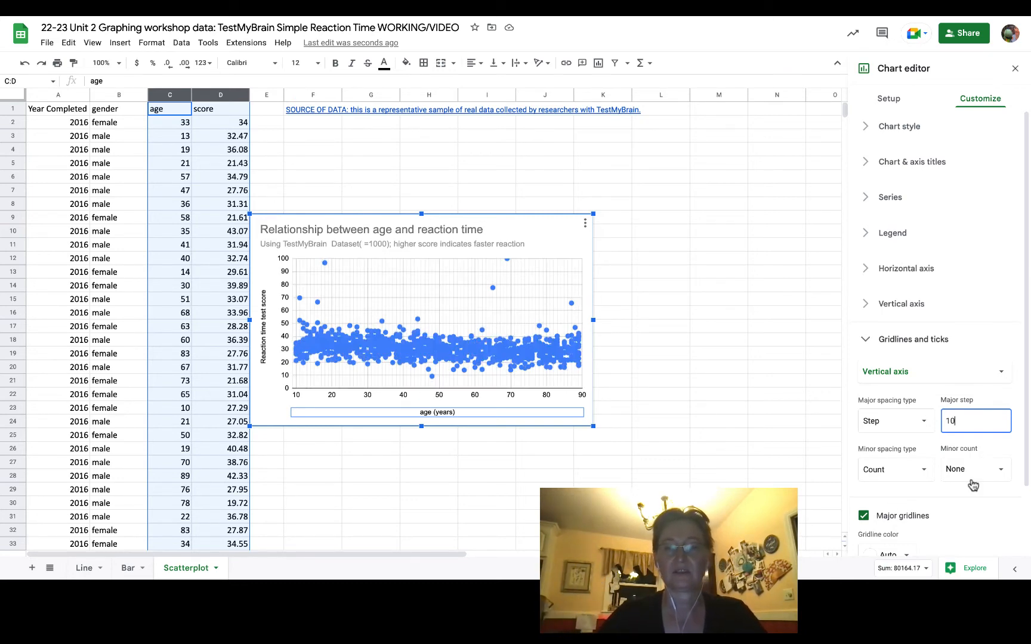
pyautogui.click(867, 344)
pyautogui.click(867, 344)
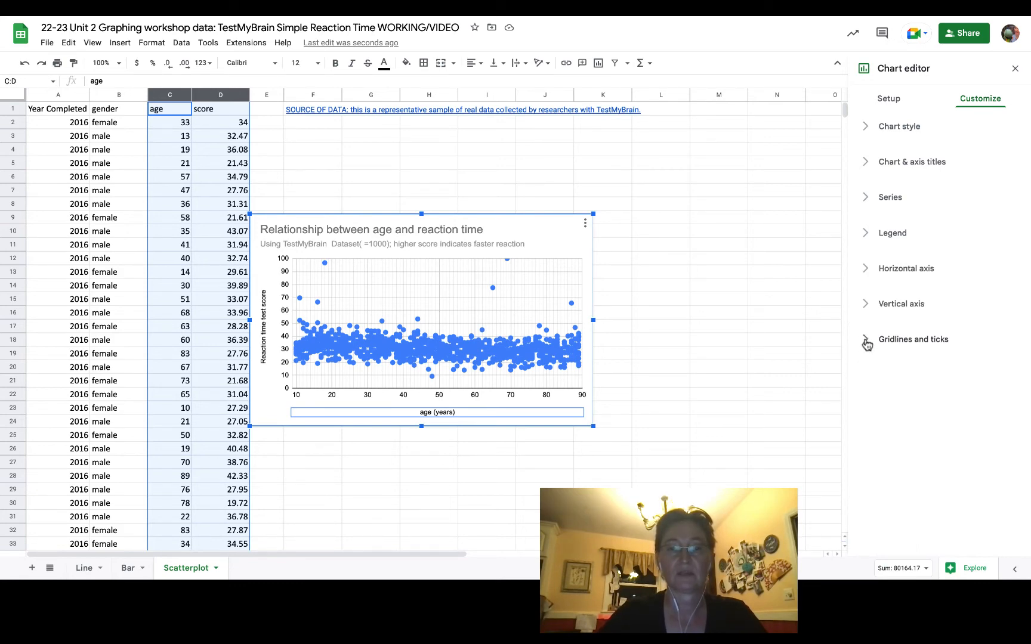
# - Set the maximum value of the chart's vertical axis to 110
pyautogui.click(867, 306)
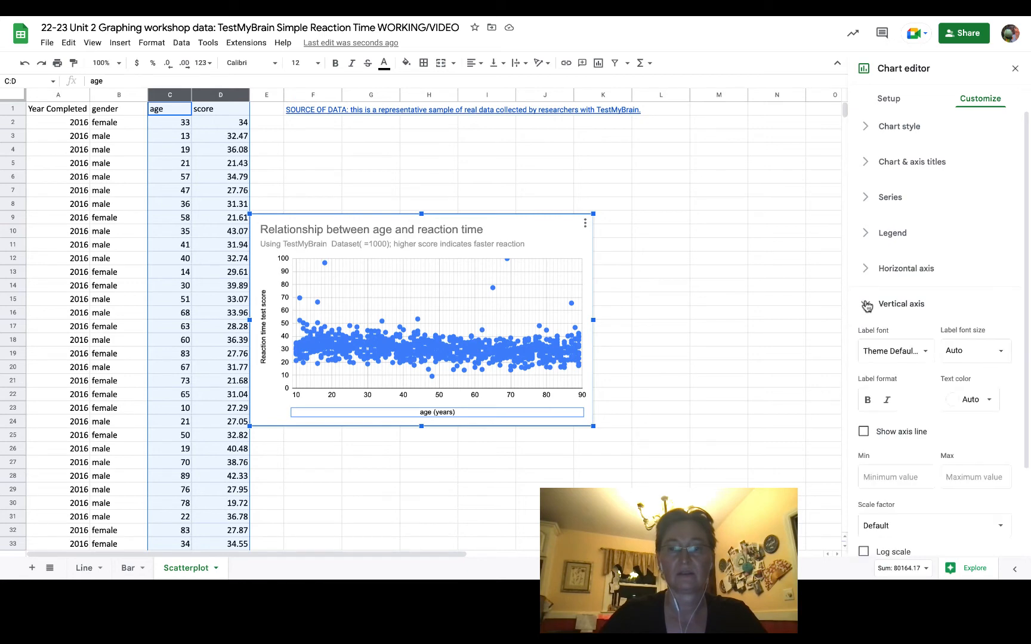
pyautogui.click(966, 476)
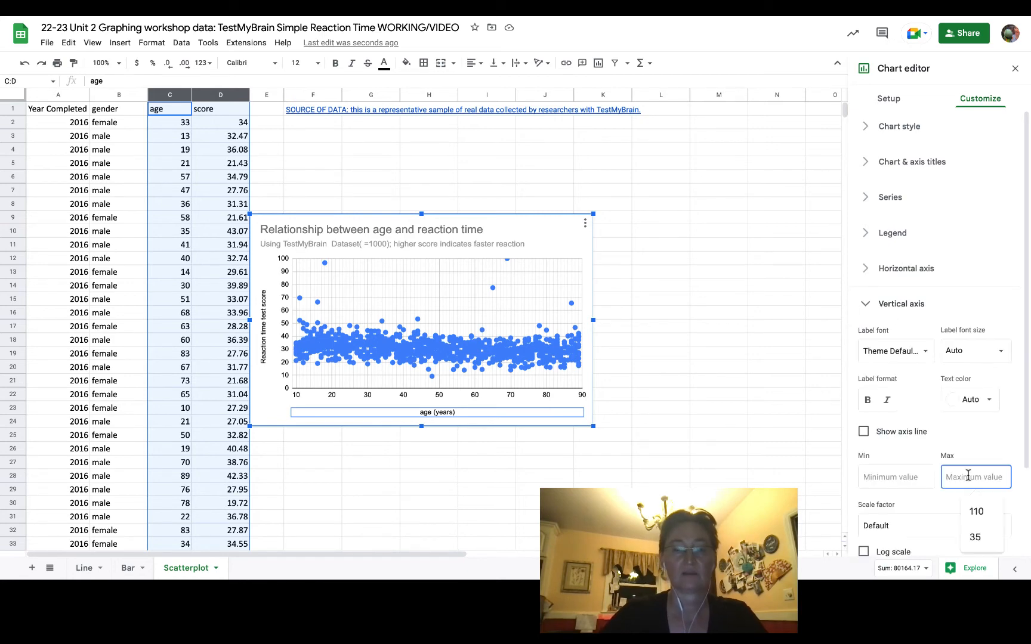
pyautogui.write('110')
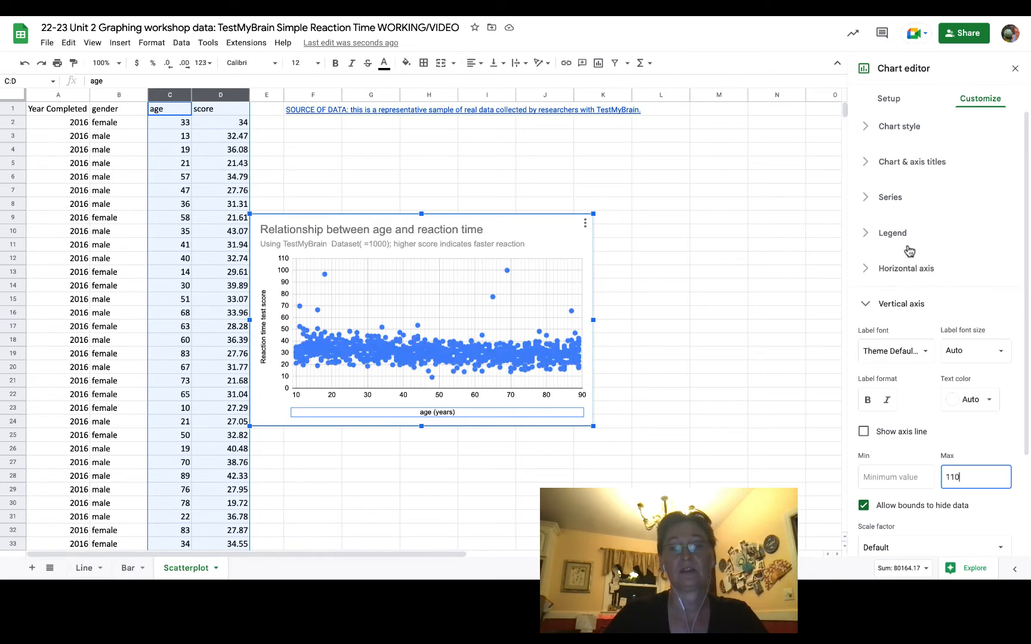
# - Change the point shape of the score series to X mark
pyautogui.click(866, 201)
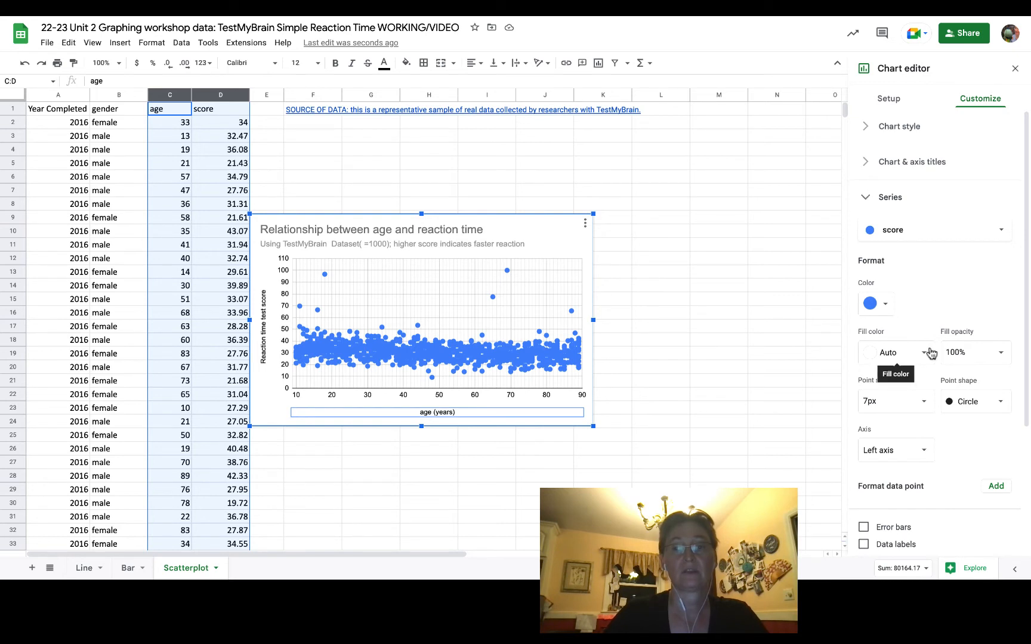
pyautogui.click(999, 403)
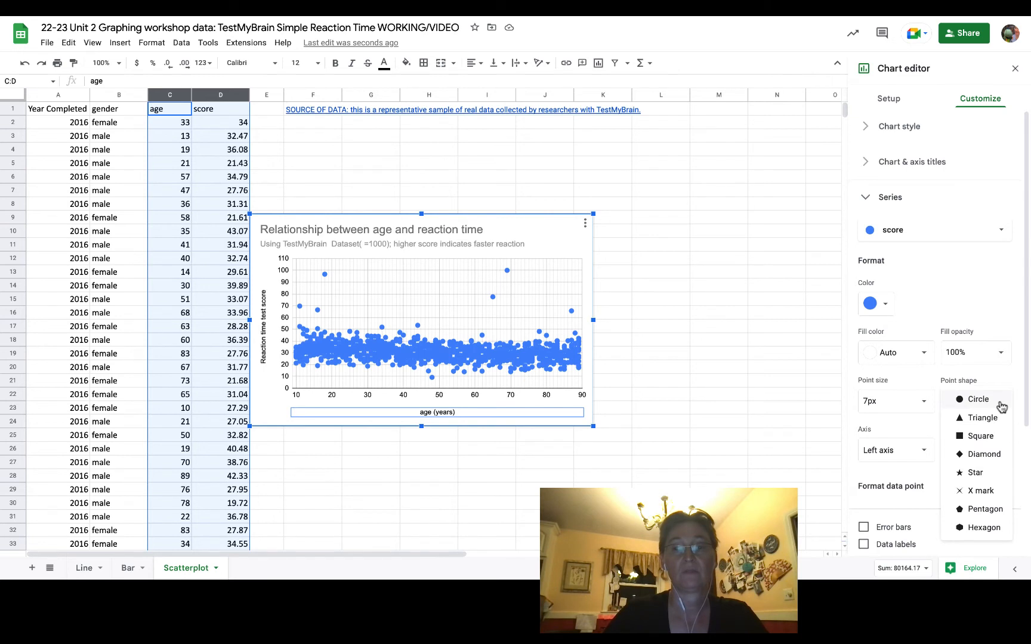
pyautogui.click(982, 491)
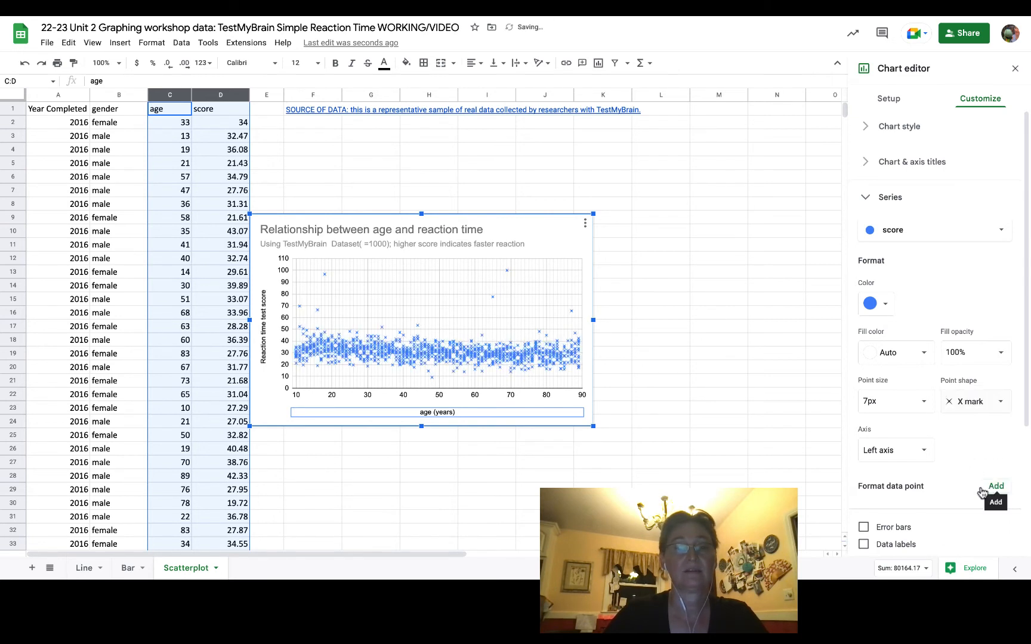
# - Add a linear trendline to the score series and colour it magenta
pyautogui.scroll(-3, 942, 480)
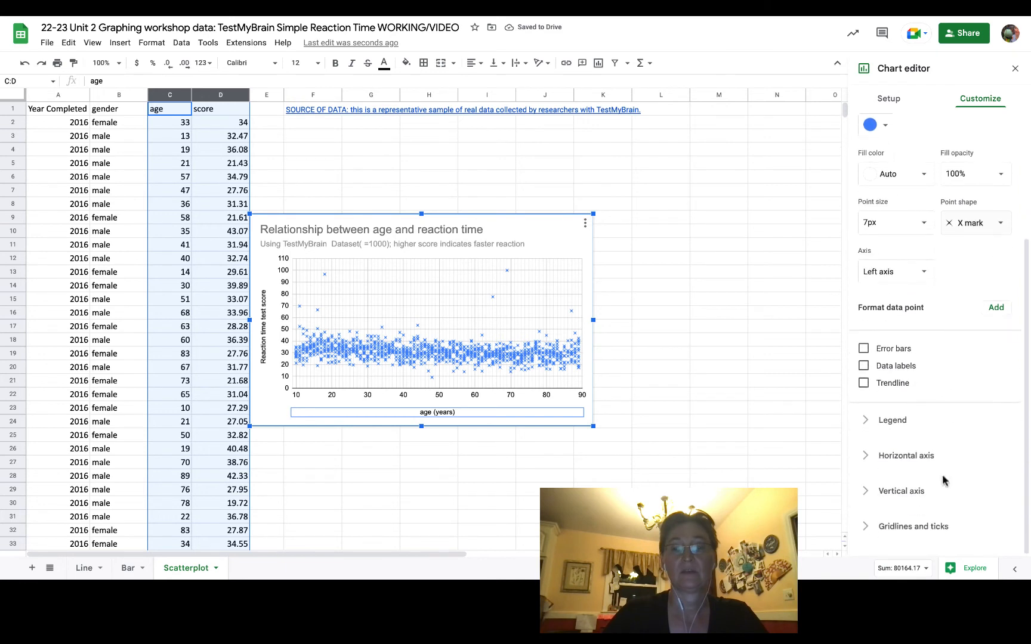
pyautogui.click(863, 383)
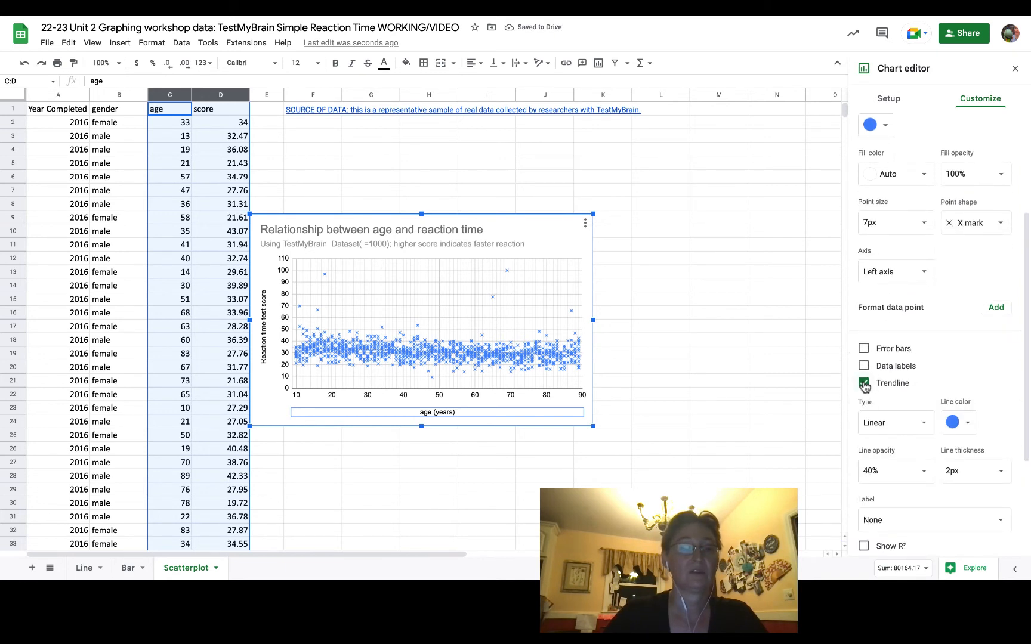
pyautogui.click(965, 422)
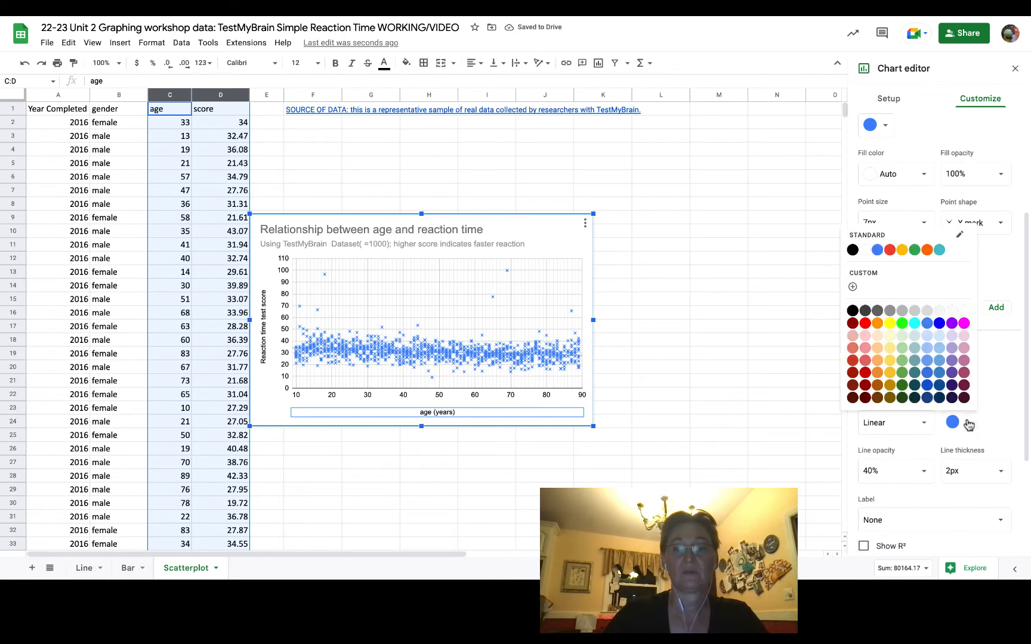
pyautogui.click(965, 324)
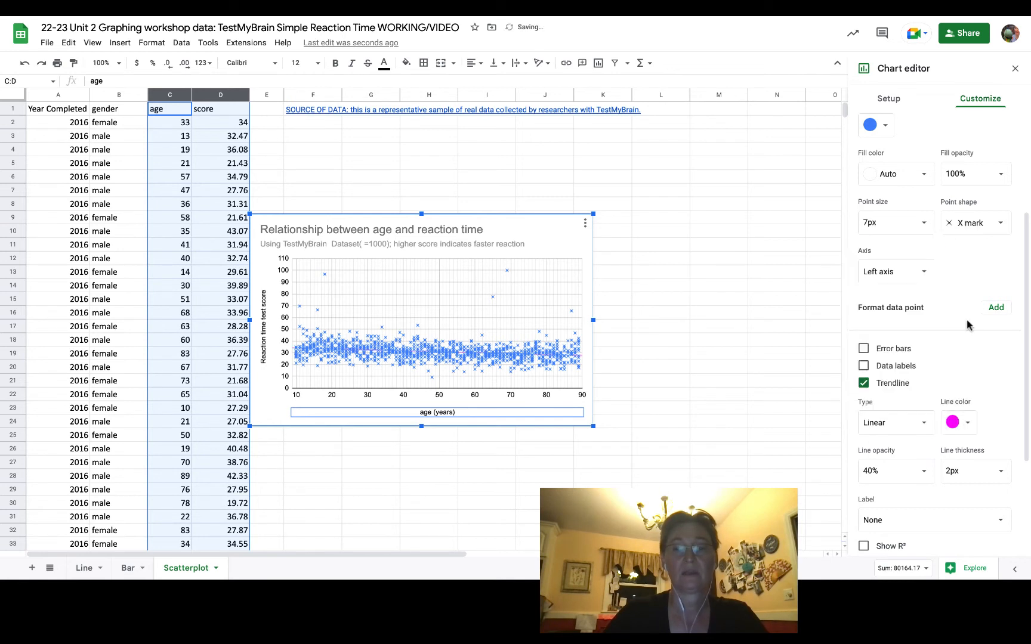
# - Set the trendline's thickness to 8px and its opacity to 100%
pyautogui.click(997, 471)
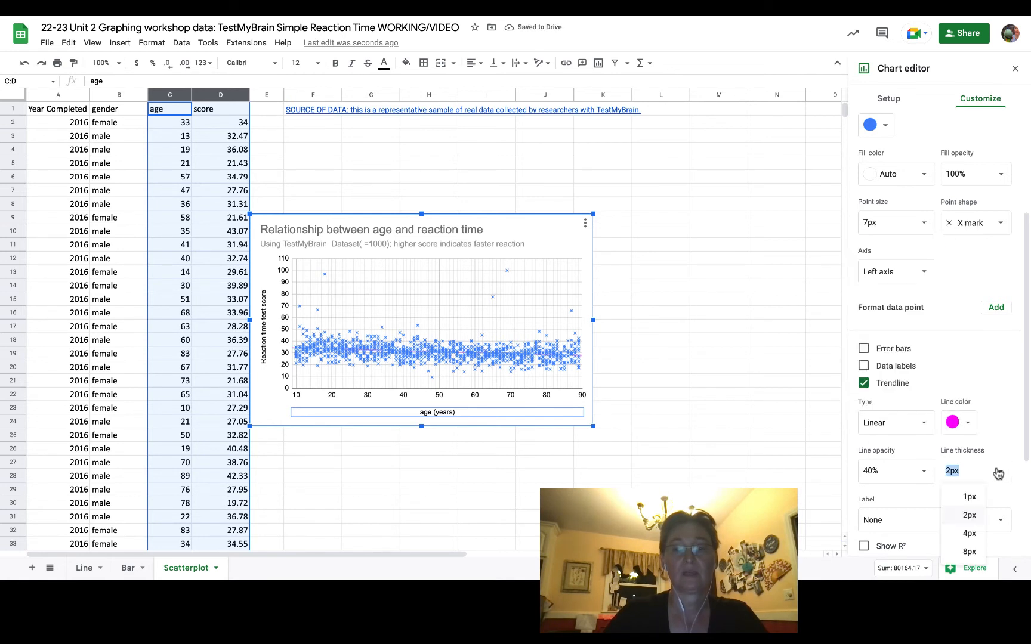
pyautogui.click(969, 551)
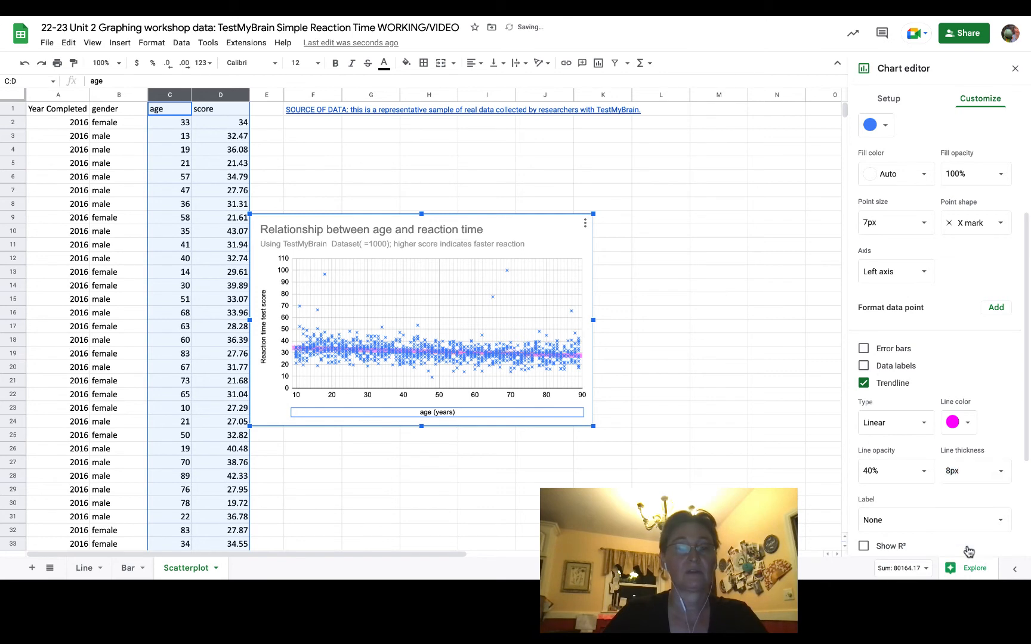
pyautogui.click(927, 473)
pyautogui.click(887, 445)
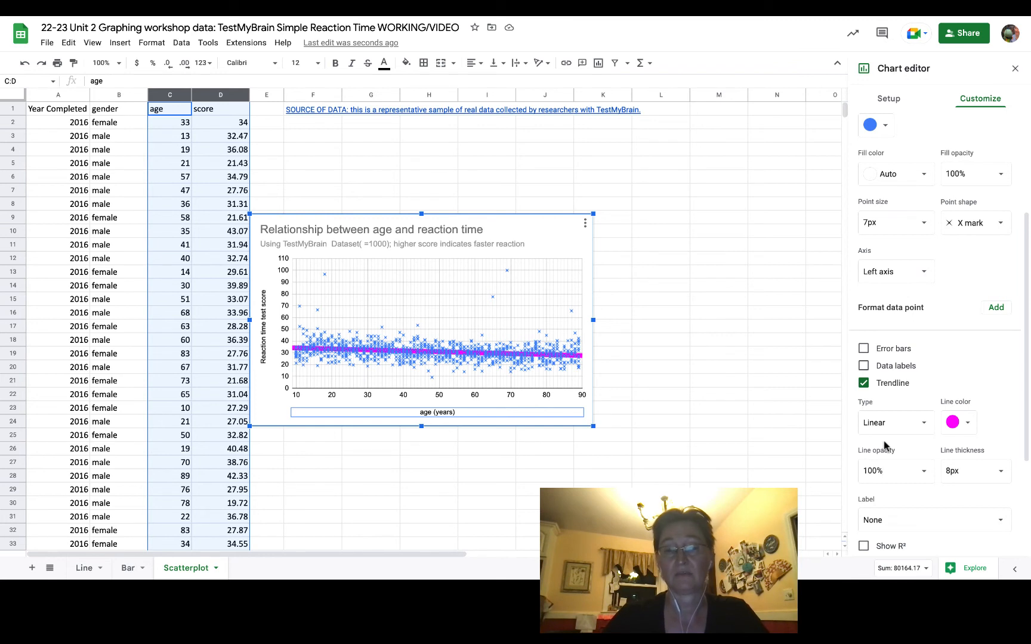
pyautogui.scroll(-2, 907, 477)
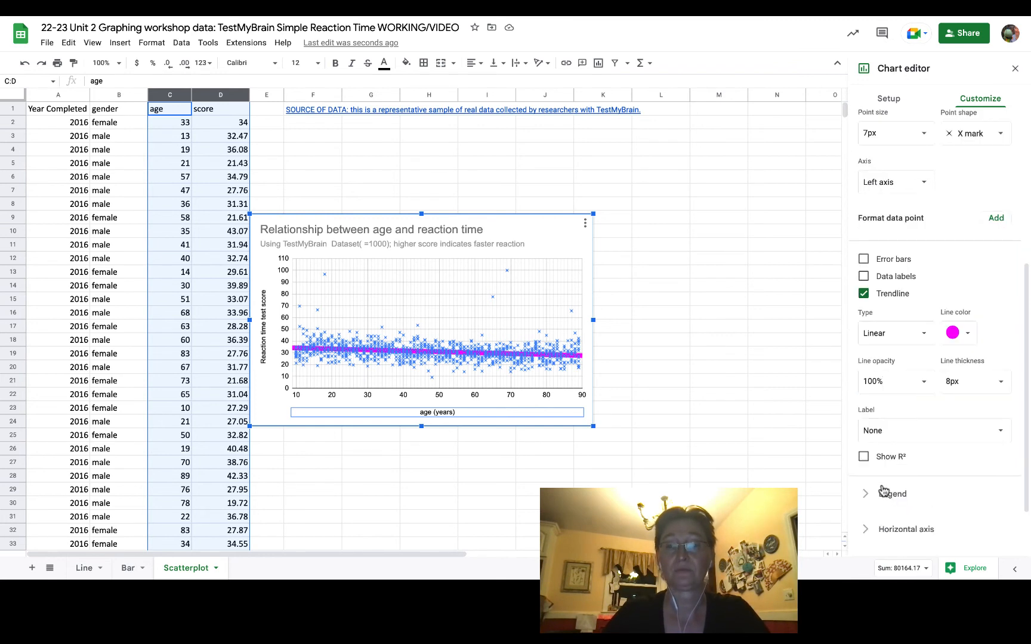
pyautogui.click(997, 431)
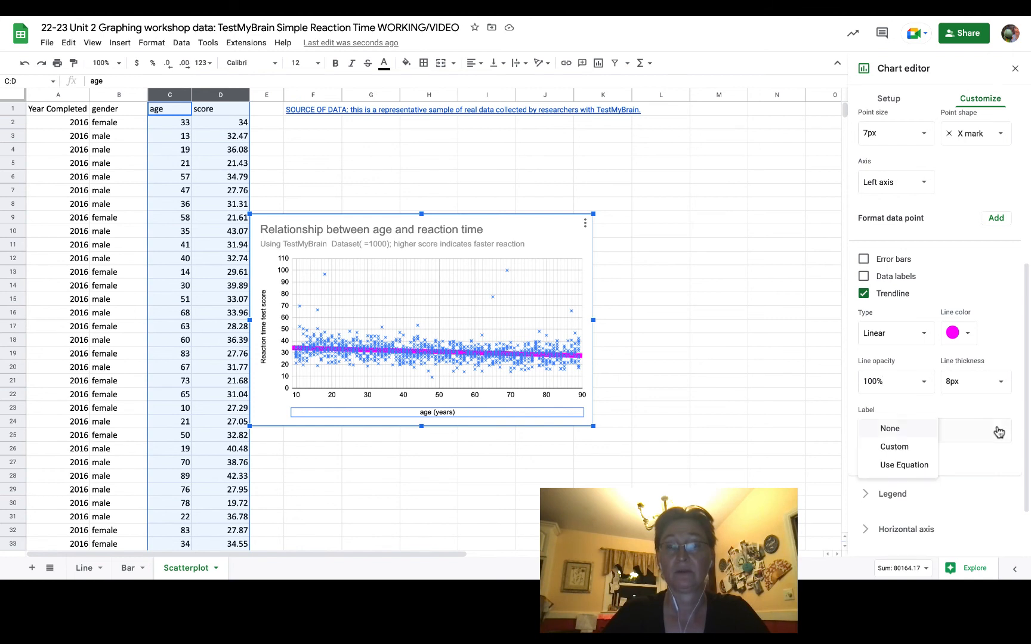
pyautogui.scroll(1, 972, 285)
pyautogui.click(972, 286)
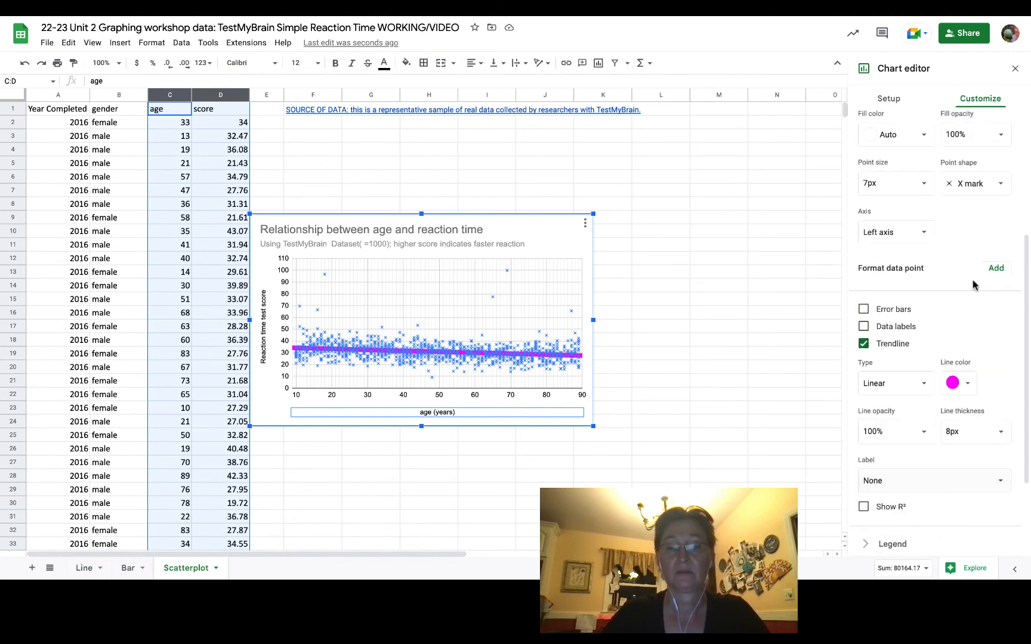
pyautogui.scroll(4, 972, 285)
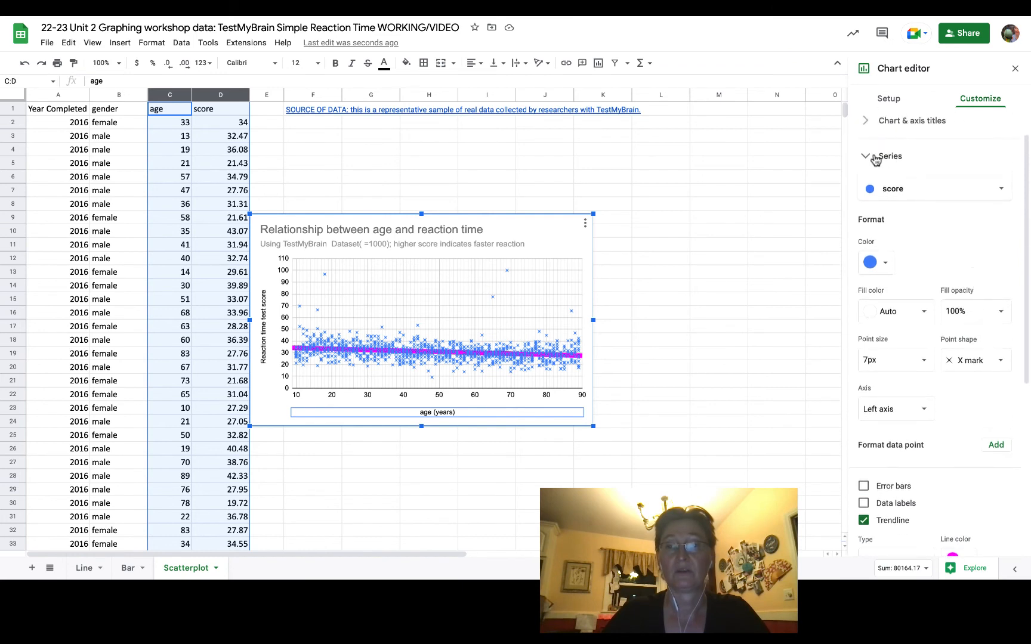
pyautogui.scroll(1, 874, 160)
pyautogui.scroll(-3, 911, 311)
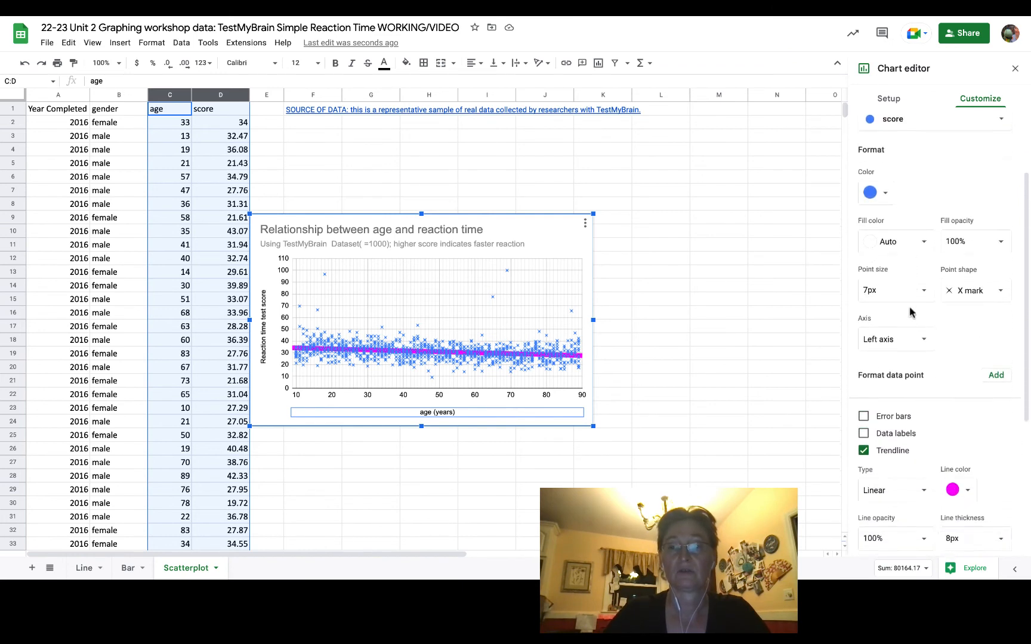
# - Label the trendline with its equation using the Use Equation option
pyautogui.scroll(-1, 910, 311)
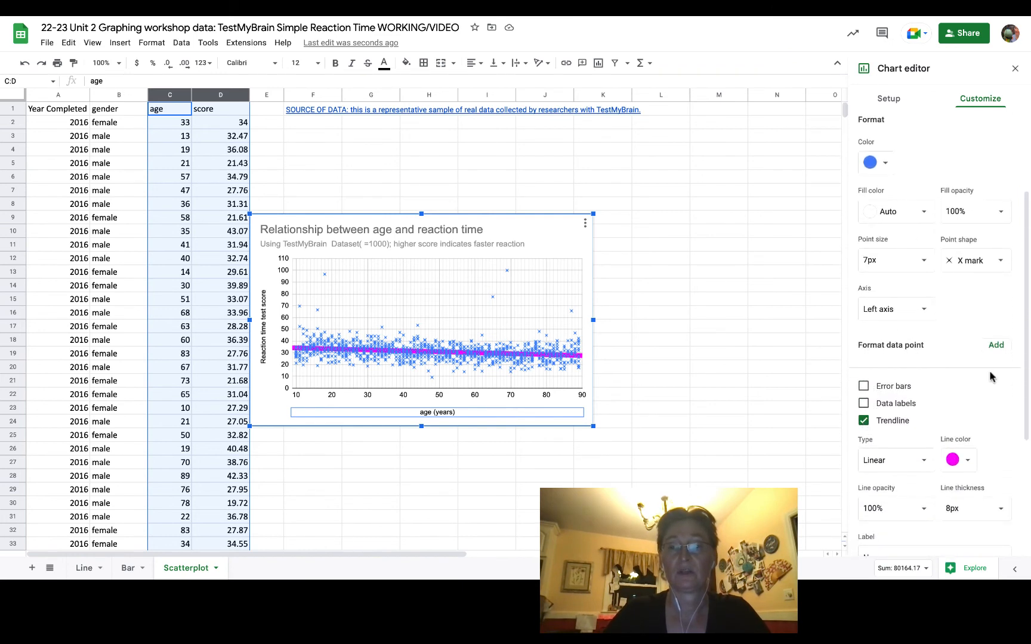
pyautogui.scroll(-4, 990, 377)
pyautogui.click(891, 435)
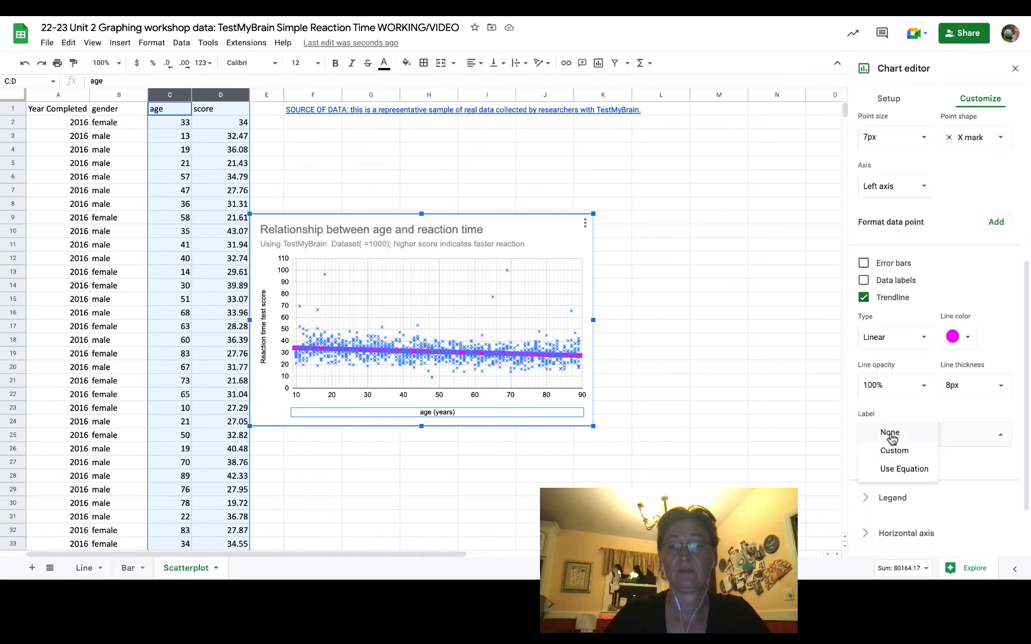
pyautogui.click(894, 470)
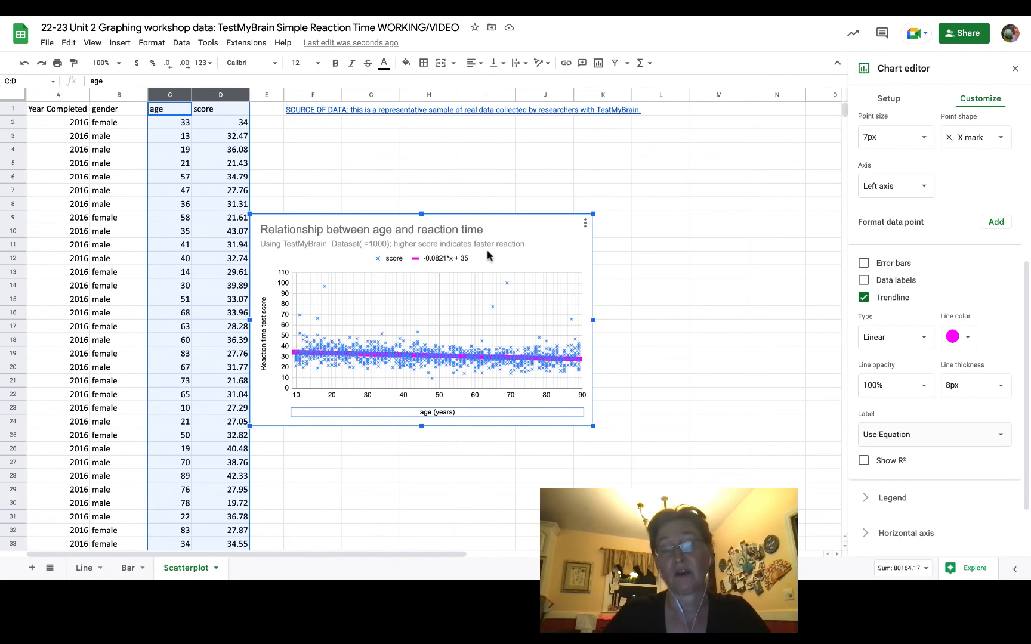
# - Set the position of the chart's legend to Left
pyautogui.scroll(4, 862, 202)
pyautogui.click(865, 198)
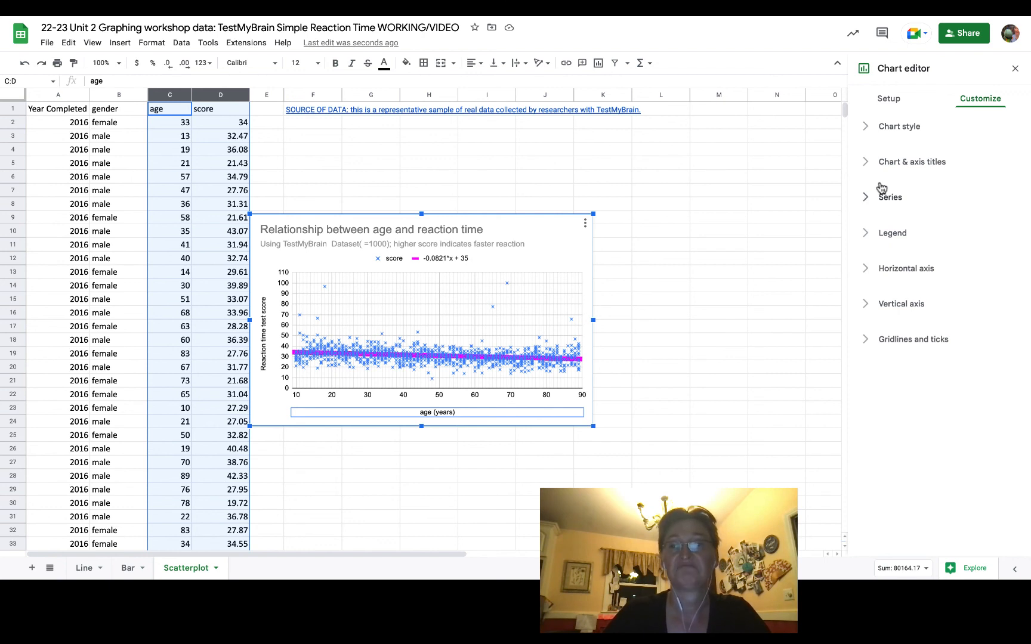
pyautogui.click(866, 234)
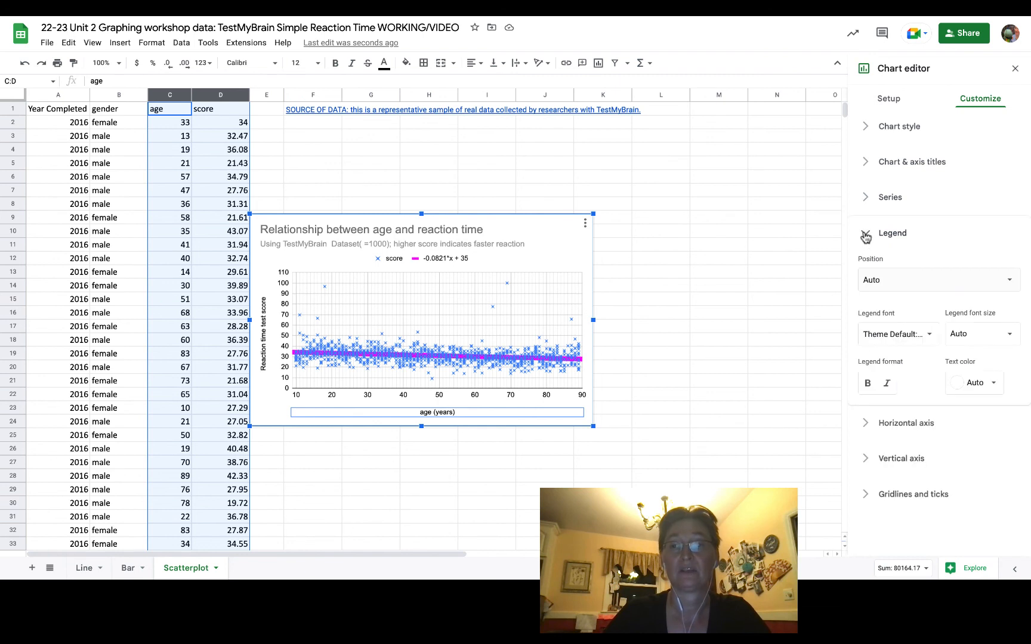
pyautogui.click(866, 235)
pyautogui.click(866, 235)
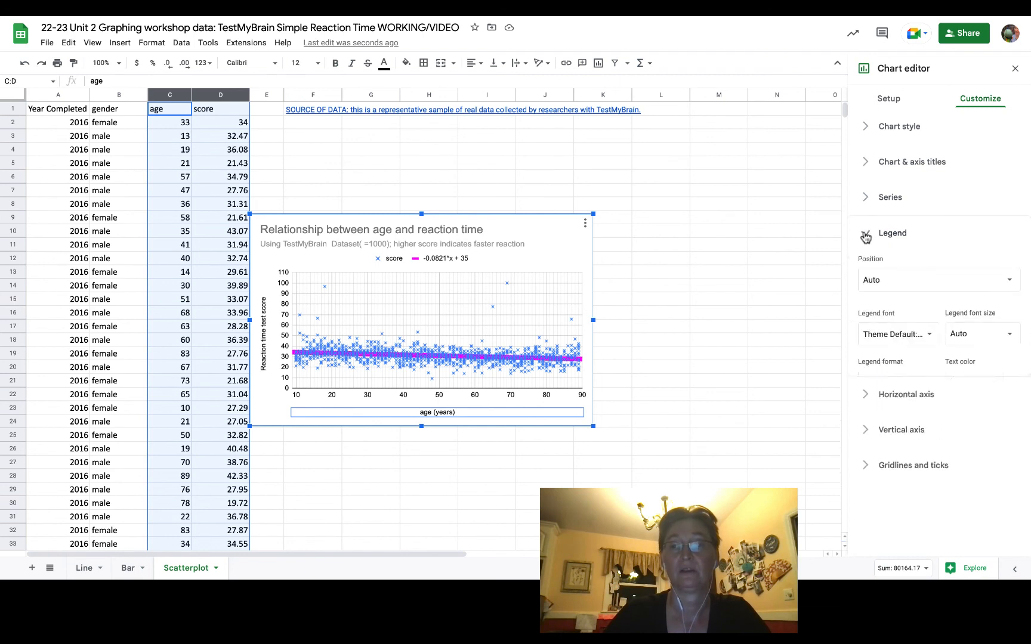
pyautogui.click(1008, 280)
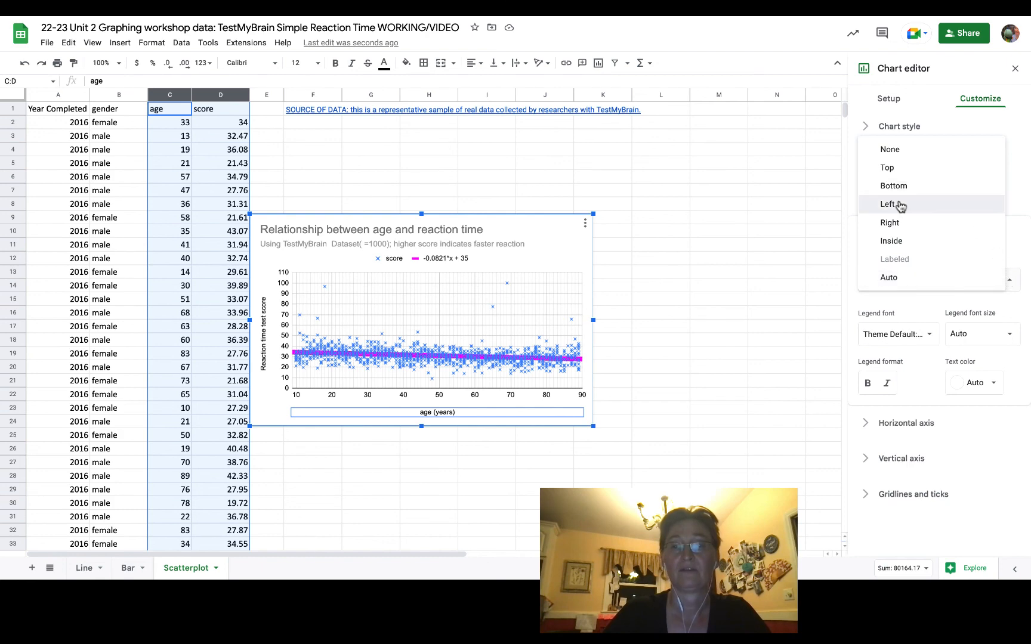
pyautogui.click(900, 205)
# - Rename the score entry in the chart legend to "individual score"
pyautogui.doubleClick(379, 260)
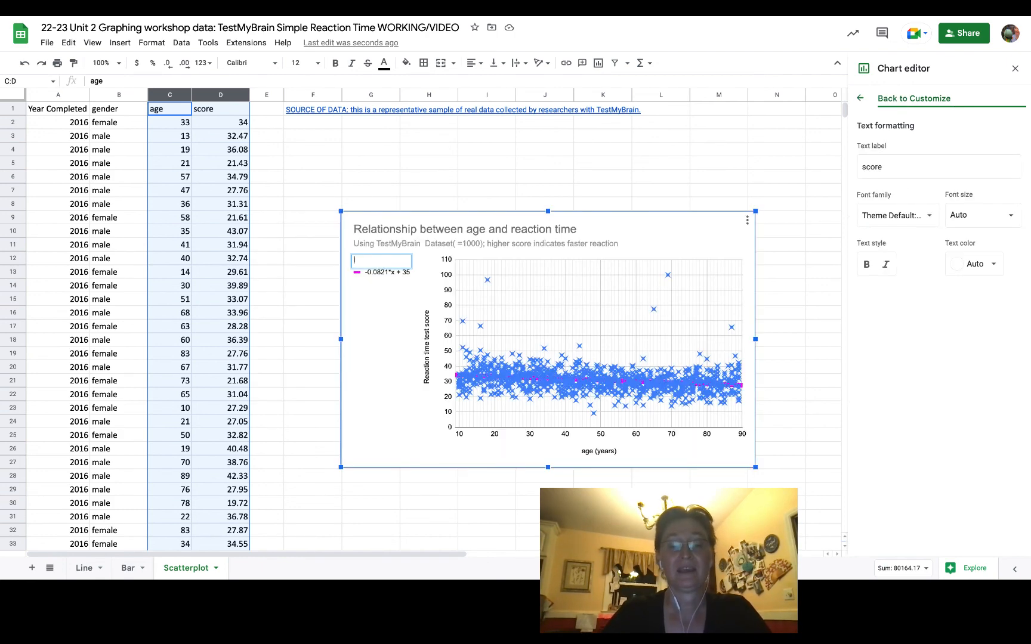
pyautogui.write('individual s')
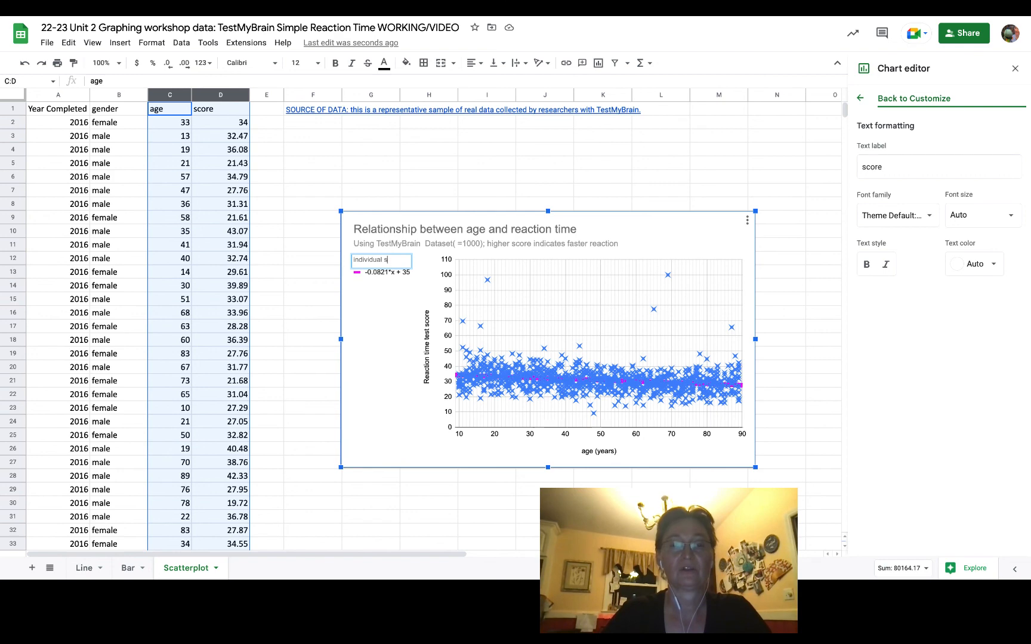
pyautogui.write('core')
pyautogui.click(393, 364)
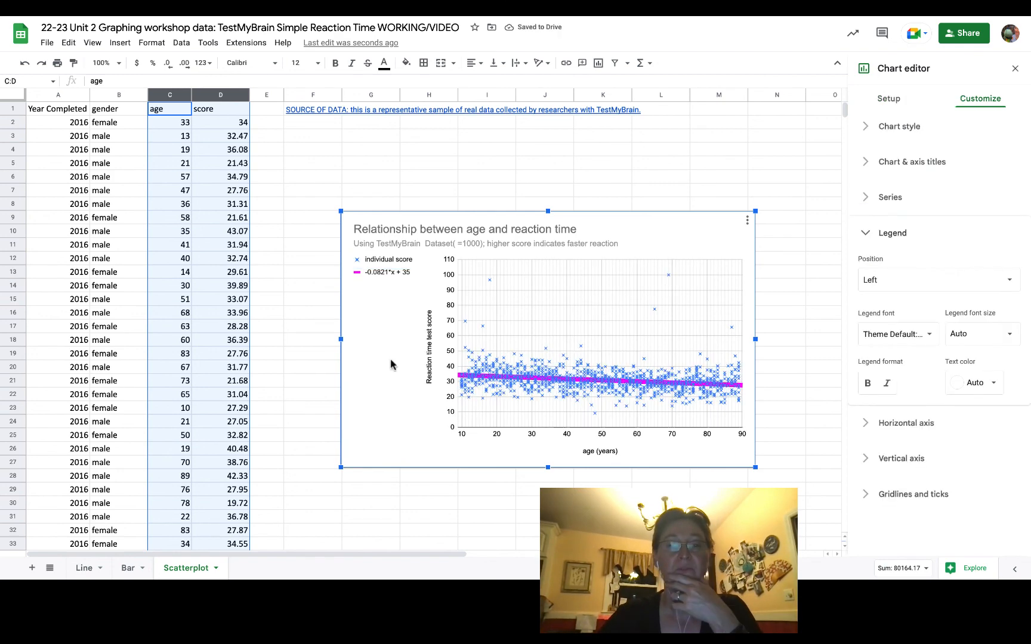